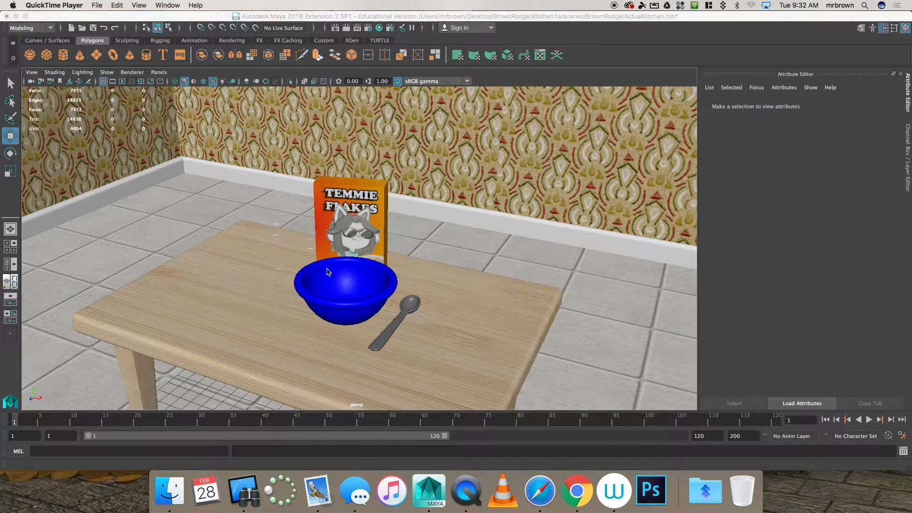
# Switch to Maya and change the menu set to FX.
pyautogui.click(194, 17)
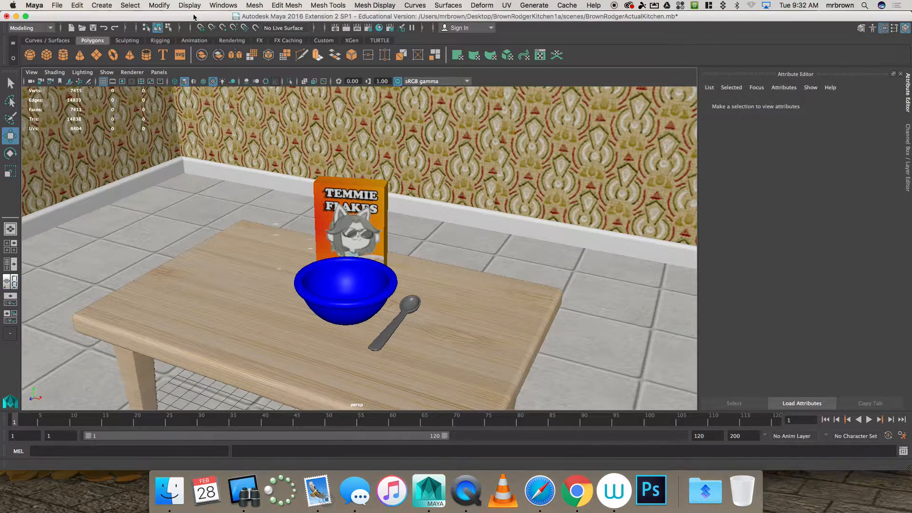
pyautogui.click(43, 27)
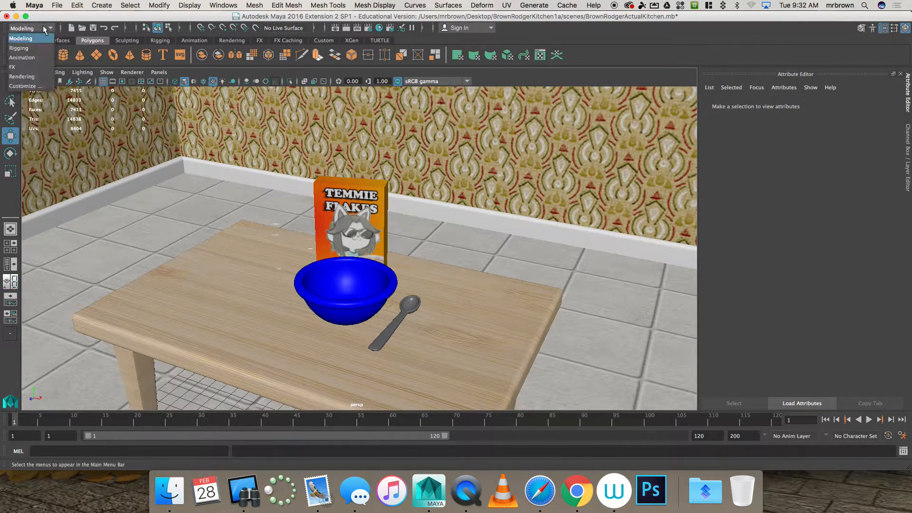
pyautogui.click(33, 67)
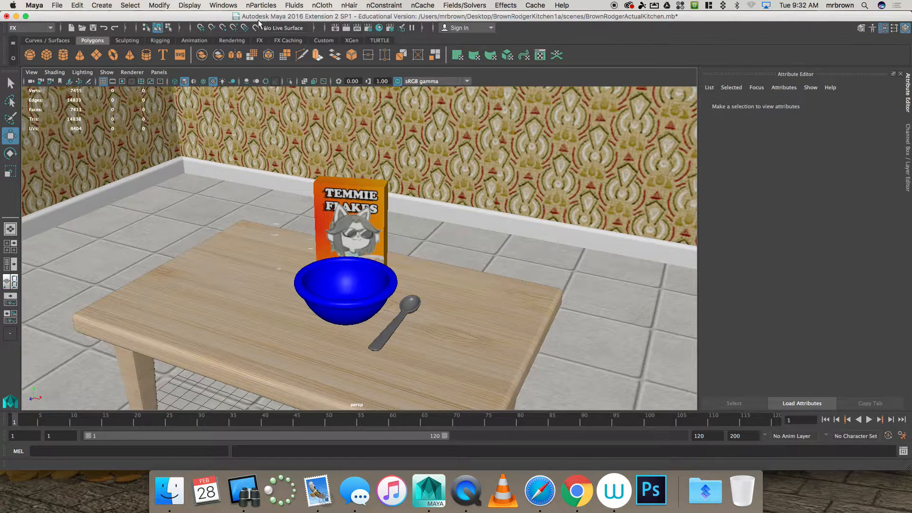
# Make the blue bowl a passive nCloth collider.
pyautogui.click(341, 288)
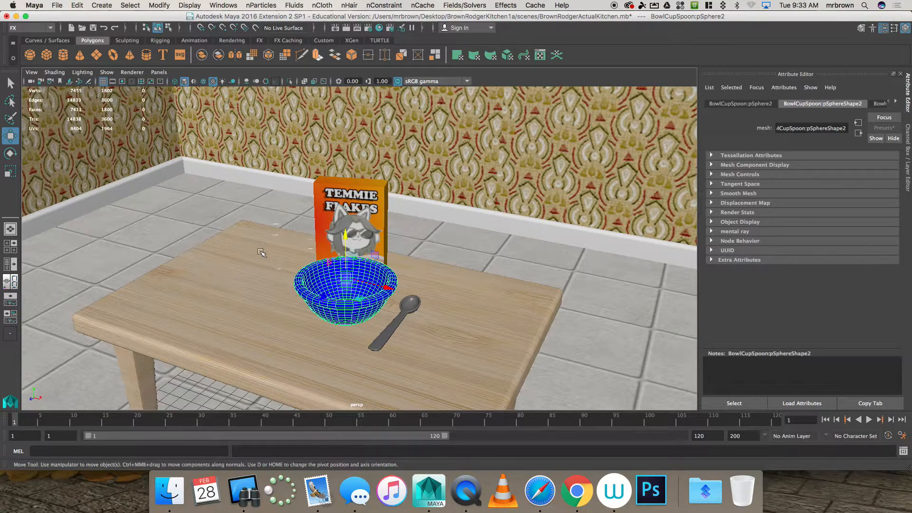
pyautogui.scroll(-10, 269, 262)
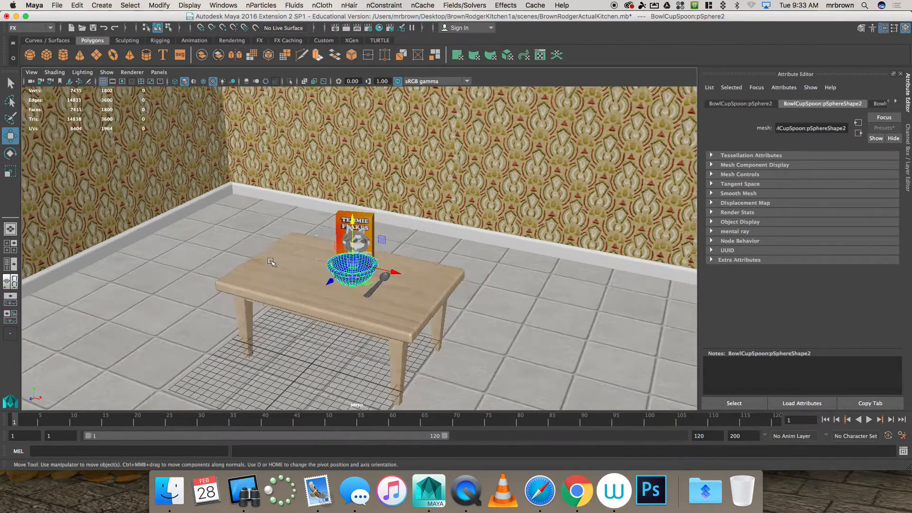
pyautogui.scroll(-5, 271, 262)
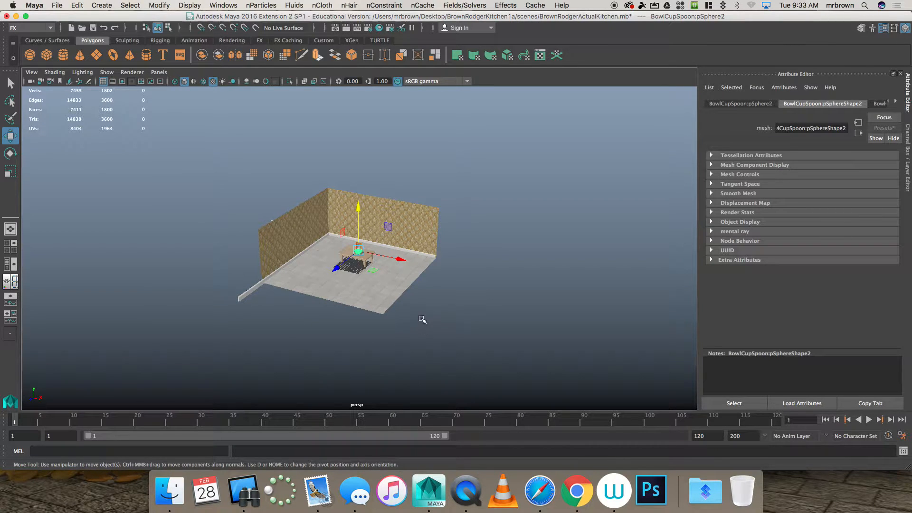
pyautogui.scroll(2, 421, 320)
pyautogui.scroll(1, 422, 319)
pyautogui.scroll(-2, 422, 319)
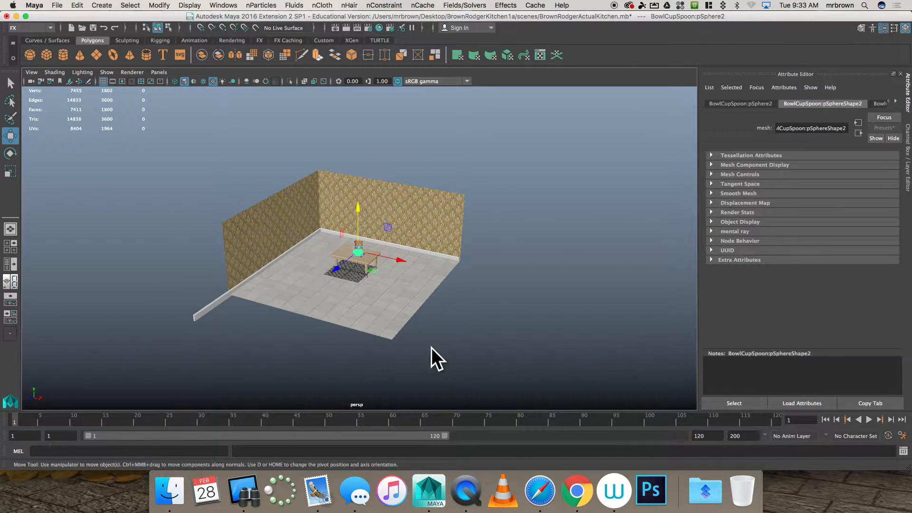
pyautogui.scroll(8, 371, 321)
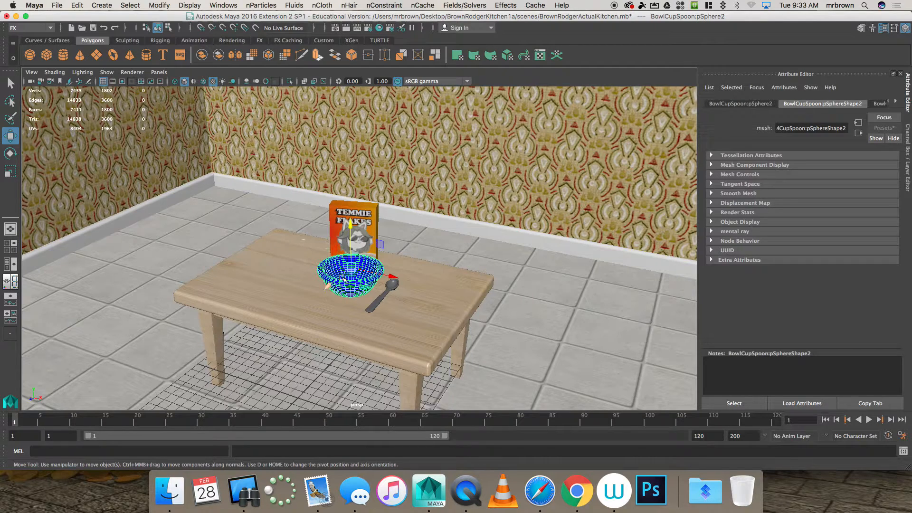
pyautogui.click(323, 5)
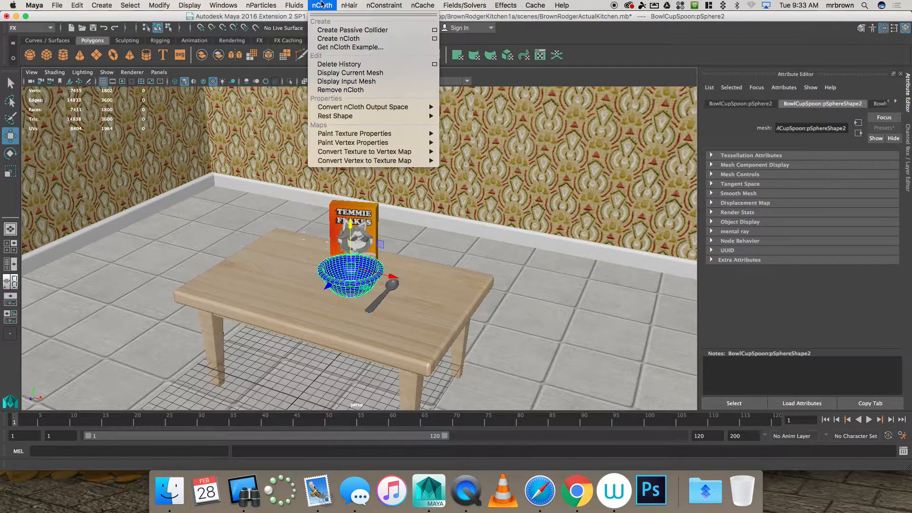
pyautogui.click(331, 32)
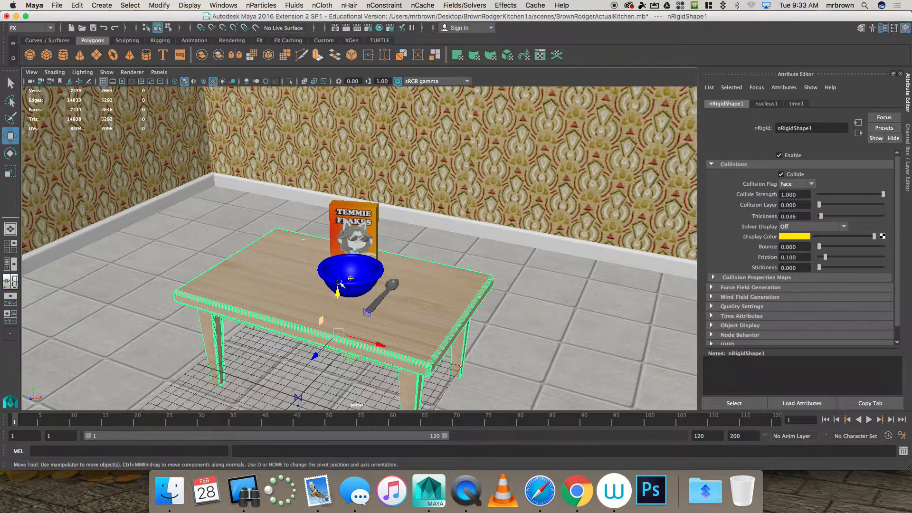
# Make the wooden table a passive nCloth collider as well.
pyautogui.click(337, 297)
pyautogui.click(323, 5)
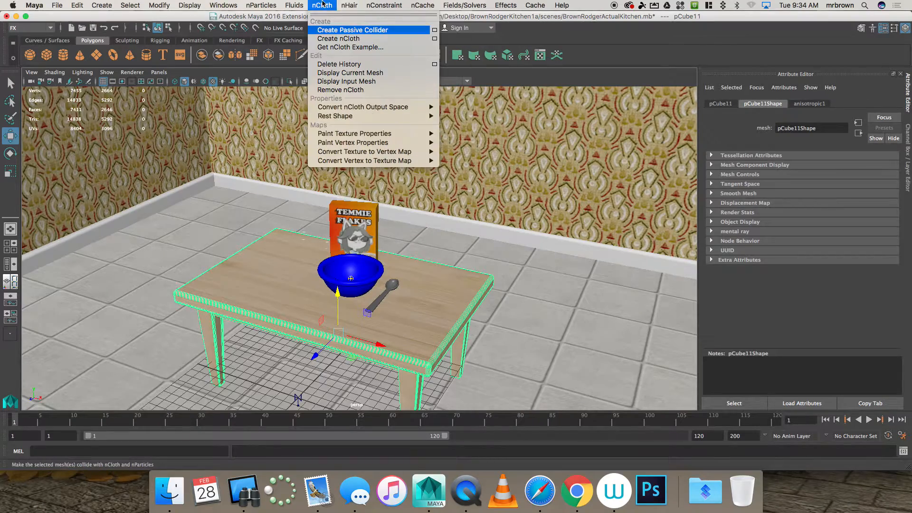
pyautogui.click(331, 30)
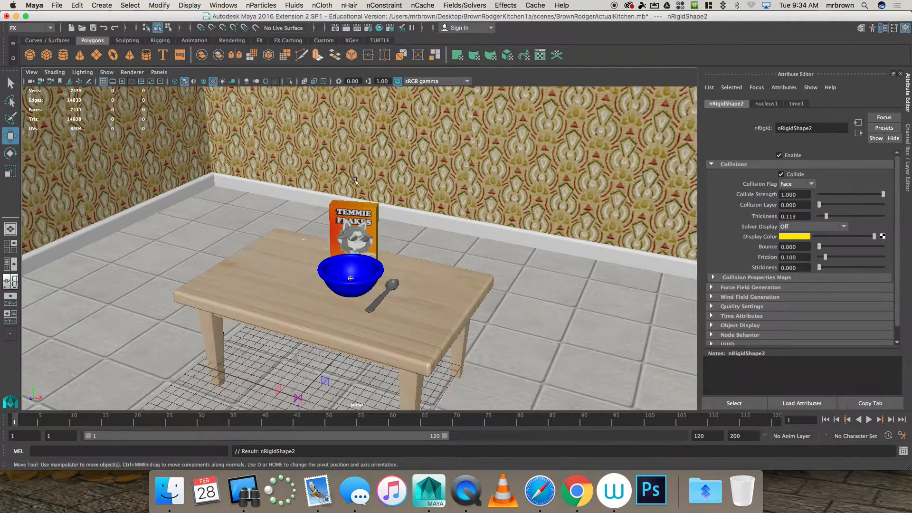
# Create an nParticle emitter, raise it above the table to about X 5.4, Y 24.2, and test-play the emission.
pyautogui.scroll(-5, 355, 177)
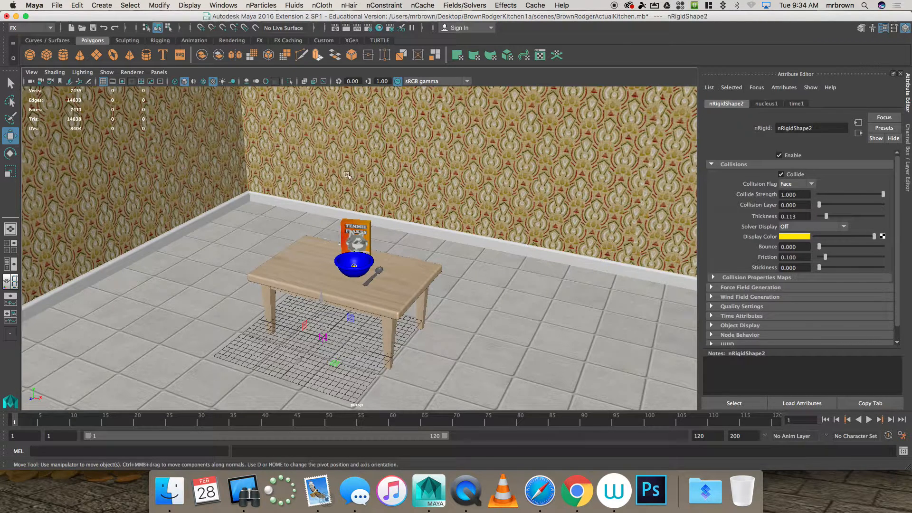
pyautogui.click(270, 4)
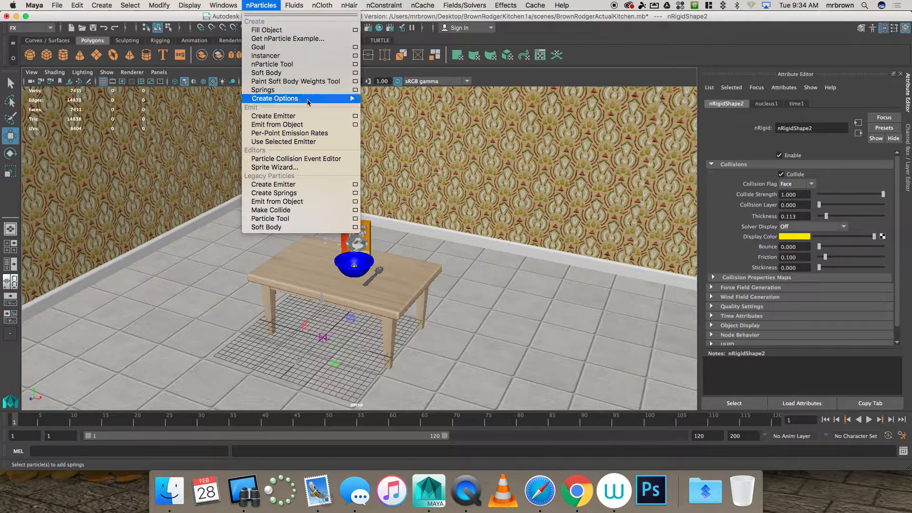
pyautogui.moveTo(310, 101)
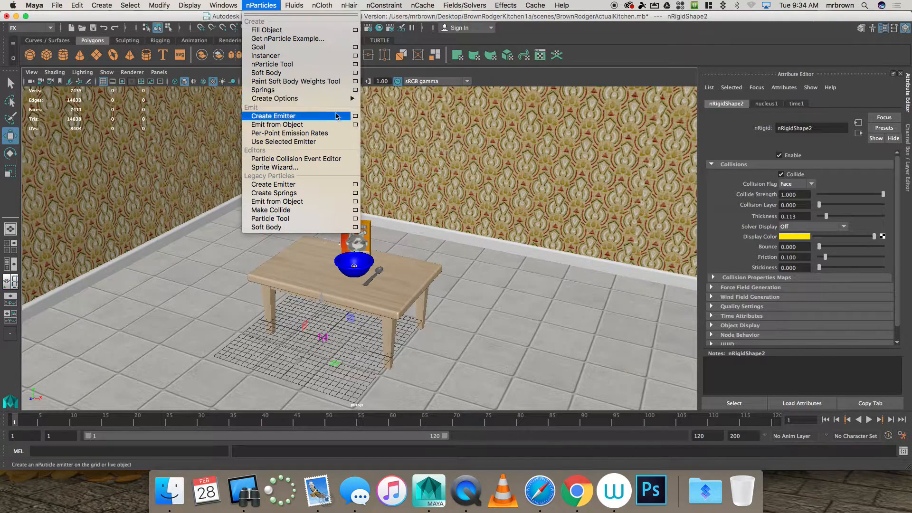
pyautogui.click(315, 116)
pyautogui.moveTo(322, 297); pyautogui.dragTo(316, 148)
pyautogui.moveTo(338, 197); pyautogui.dragTo(371, 204)
pyautogui.click(869, 419)
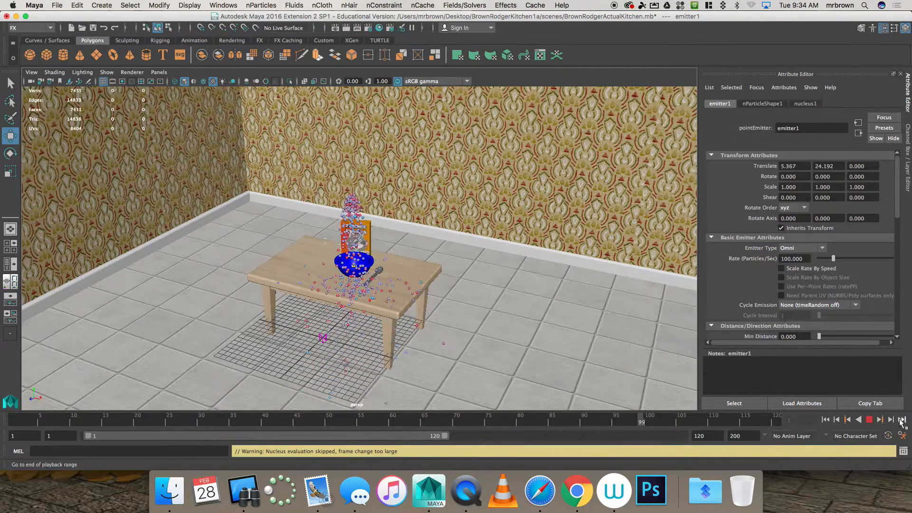
pyautogui.click(870, 420)
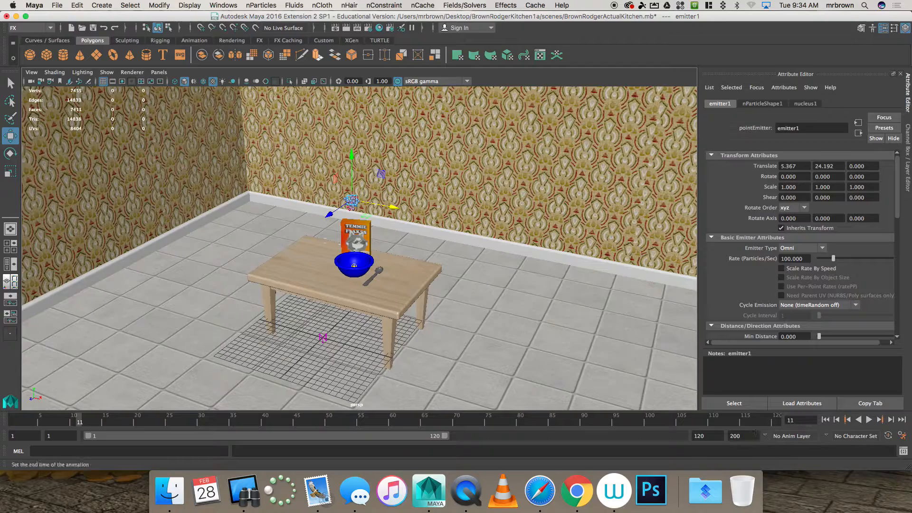
# Set the animation's playback end frame to 600.
pyautogui.moveTo(707, 436); pyautogui.dragTo(655, 429)
pyautogui.write('600')
pyautogui.press('Return')
# Move the emitter over the bowl, to about X 1.3, Y 11.3, Z -5, while playing the particle simulation.
pyautogui.keyDown('alt'); pyautogui.moveTo(547, 343); pyautogui.dragTo(613, 343); pyautogui.keyUp('alt')
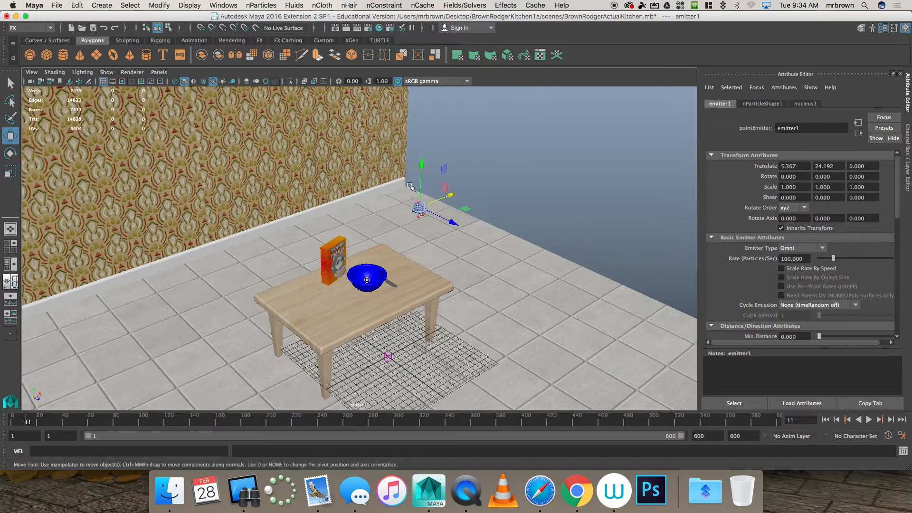
pyautogui.moveTo(452, 222); pyautogui.dragTo(379, 236)
pyautogui.click(421, 285)
pyautogui.click(868, 419)
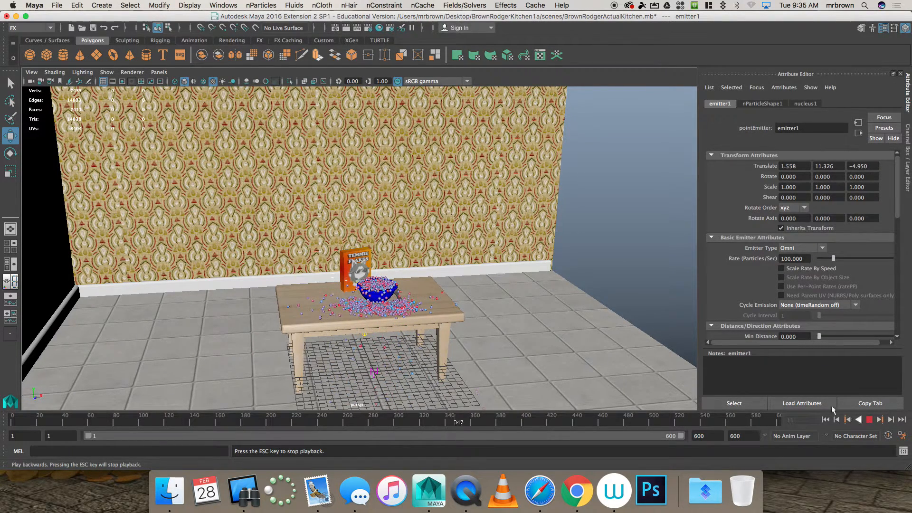
pyautogui.press('Escape')
# Examine the particles collecting in the bowl and on the table up close, and continue the simulation playback.
pyautogui.scroll(-10, 565, 340)
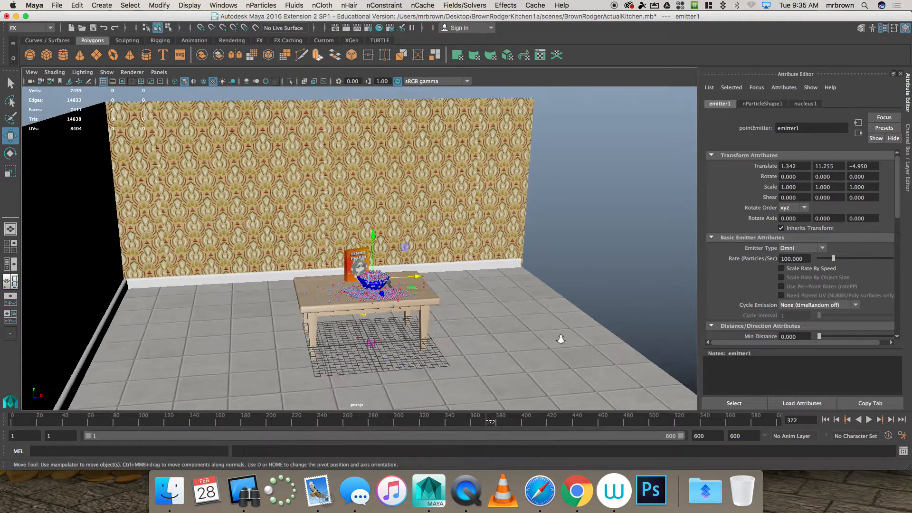
pyautogui.keyDown('alt'); pyautogui.moveTo(562, 340); pyautogui.dragTo(497, 321); pyautogui.keyUp('alt')
pyautogui.keyDown('alt'); pyautogui.moveTo(523, 340); pyautogui.dragTo(549, 244, button='middle'); pyautogui.keyUp('alt')
pyautogui.keyDown('alt'); pyautogui.moveTo(549, 243); pyautogui.dragTo(475, 362); pyautogui.keyUp('alt')
pyautogui.click(436, 290)
pyautogui.click(470, 274)
pyautogui.scroll(5, 428, 332)
pyautogui.scroll(3, 418, 321)
pyautogui.keyDown('alt'); pyautogui.moveTo(418, 320); pyautogui.dragTo(481, 312); pyautogui.keyUp('alt')
pyautogui.click(868, 419)
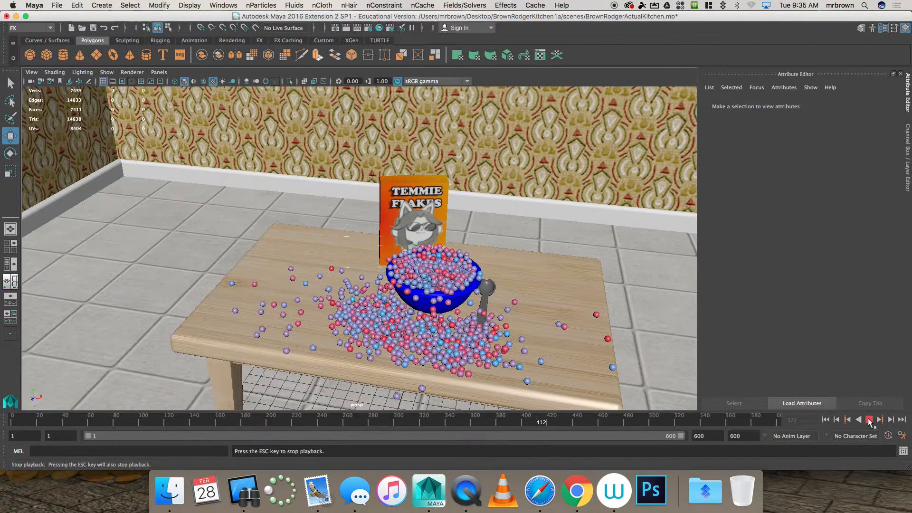
pyautogui.press('Escape')
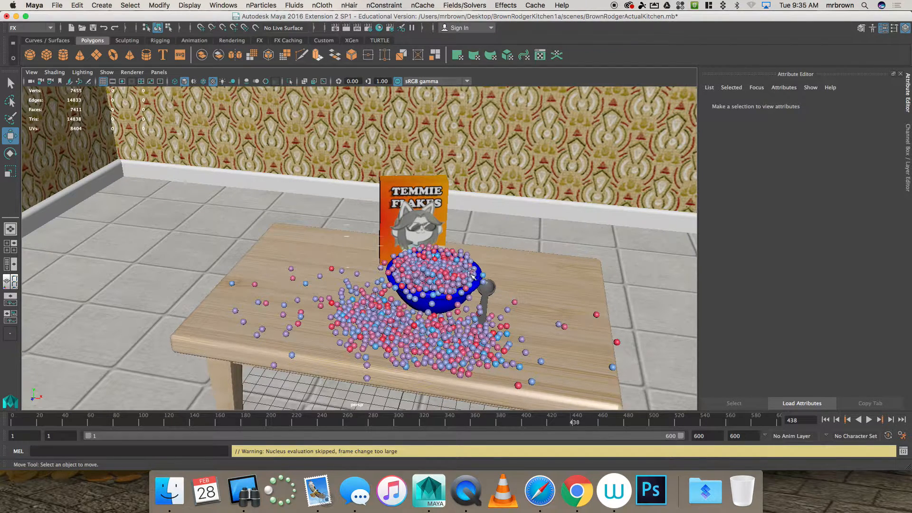
# Delete the emitted particles and their emitter from the scene.
pyautogui.scroll(-1, 465, 267)
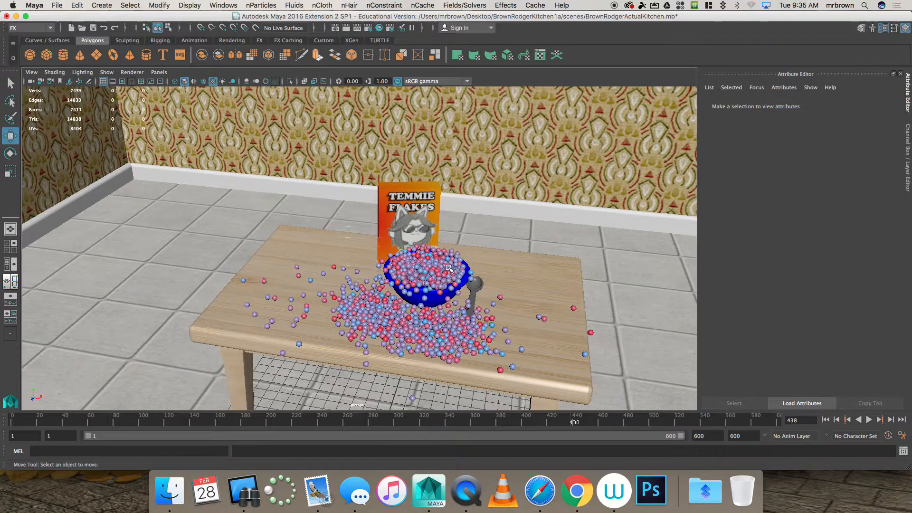
pyautogui.scroll(-1, 452, 265)
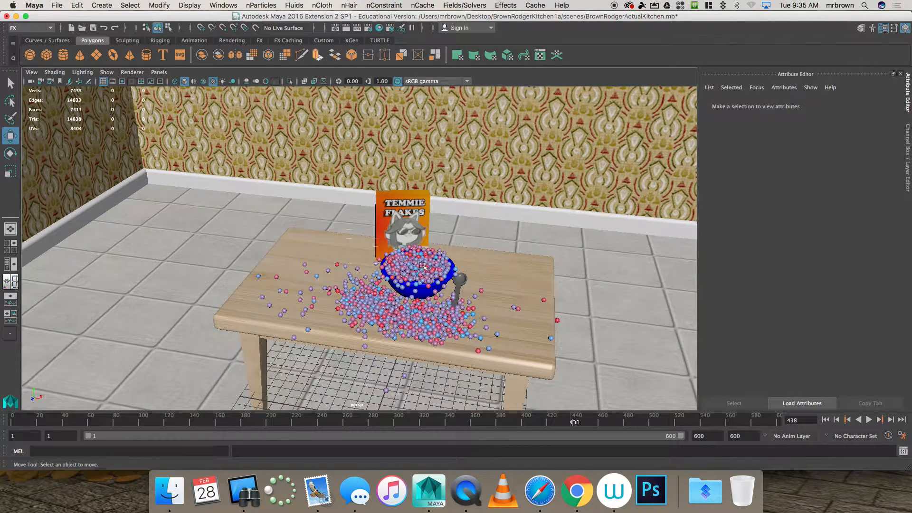
pyautogui.click(414, 270)
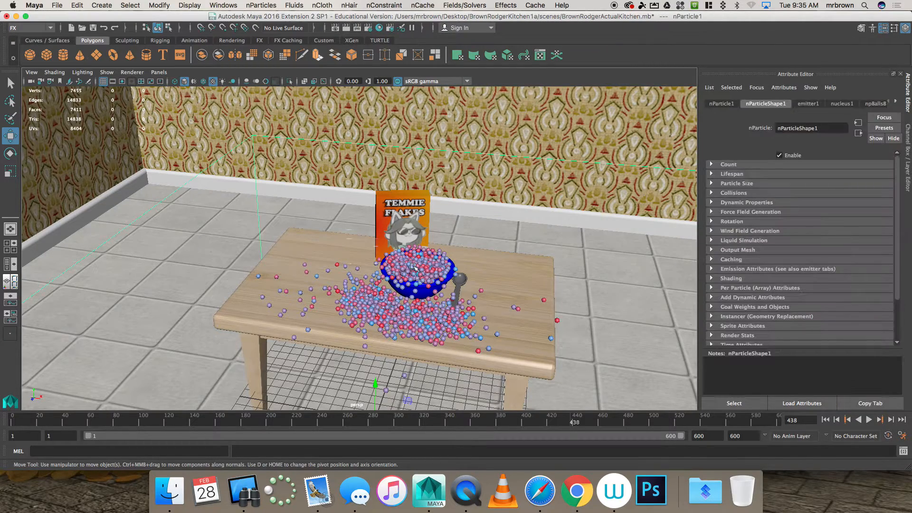
pyautogui.scroll(-15, 412, 266)
pyautogui.keyDown('alt'); pyautogui.moveTo(412, 308); pyautogui.dragTo(414, 266); pyautogui.keyUp('alt')
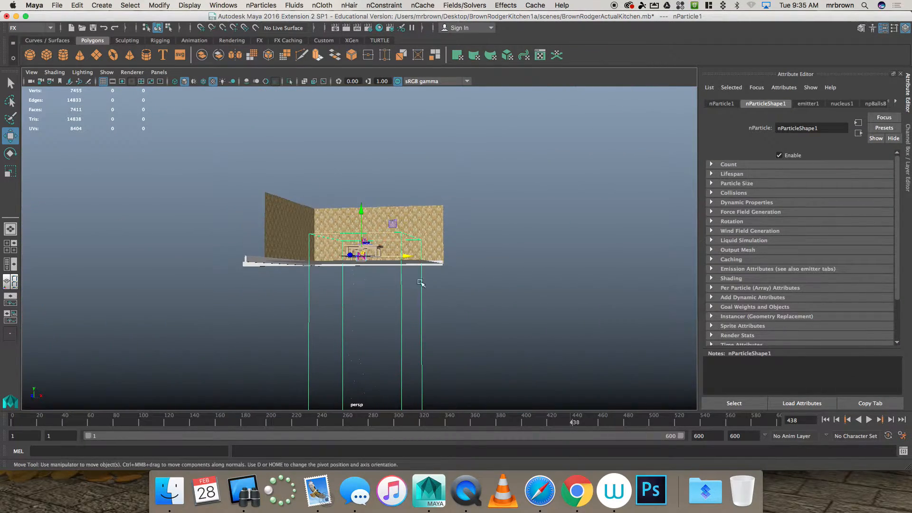
pyautogui.click(444, 323)
pyautogui.moveTo(445, 322); pyautogui.dragTo(269, 287)
pyautogui.click(295, 305)
pyautogui.moveTo(296, 305); pyautogui.dragTo(392, 335)
pyautogui.click(401, 326)
# Select the bowl, open the Particle Fill options for it, and move the dialog clear of the bowl.
pyautogui.scroll(10, 392, 335)
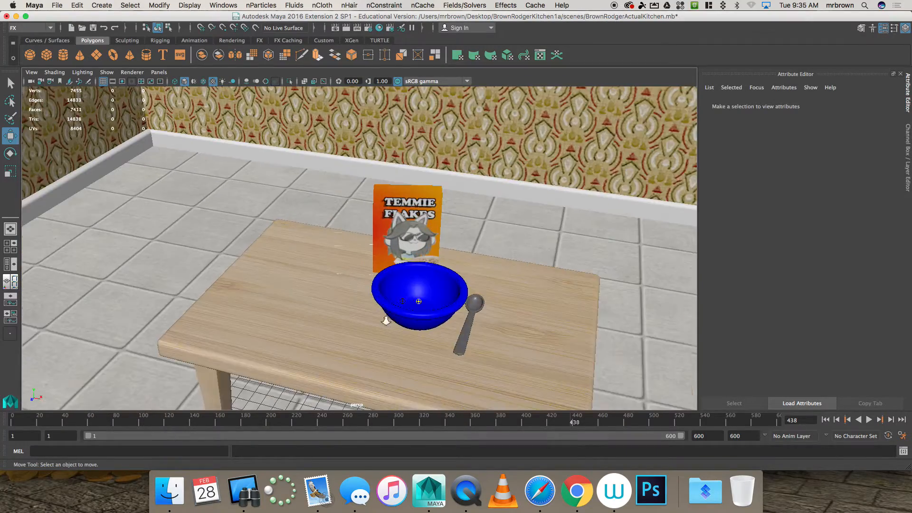
pyautogui.scroll(3, 387, 321)
pyautogui.keyDown('alt'); pyautogui.moveTo(386, 320); pyautogui.dragTo(300, 312, button='middle'); pyautogui.keyUp('alt')
pyautogui.click(334, 285)
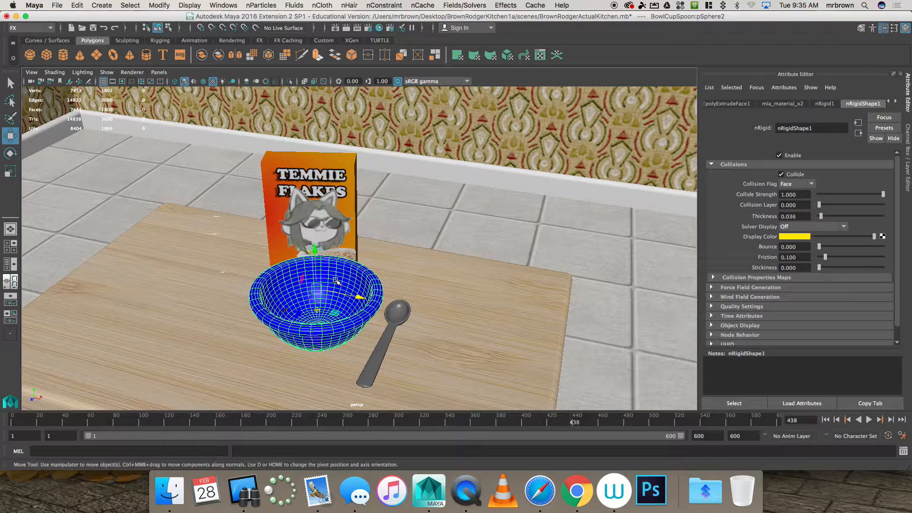
pyautogui.click(260, 5)
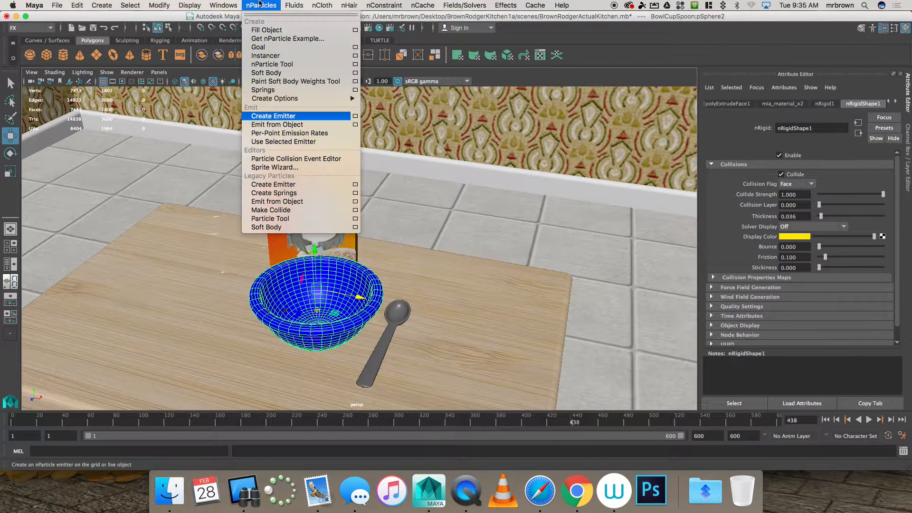
pyautogui.moveTo(302, 101)
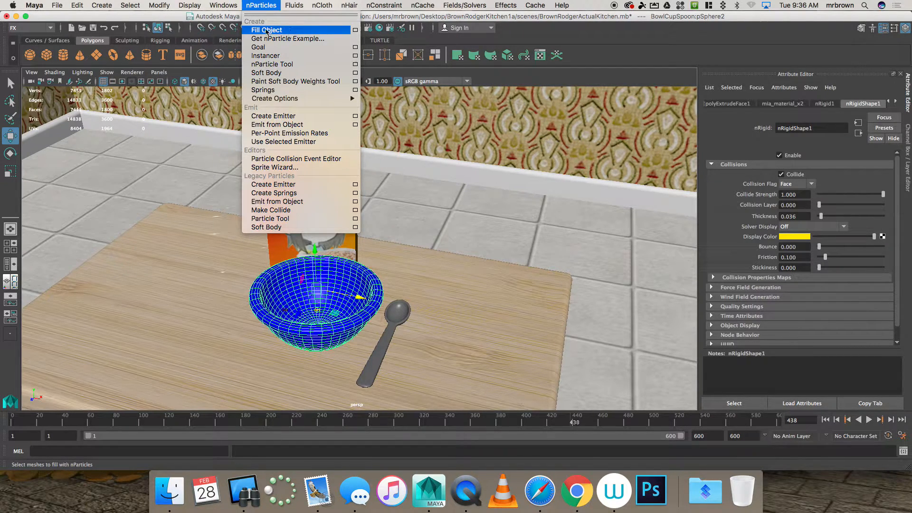
pyautogui.click(355, 31)
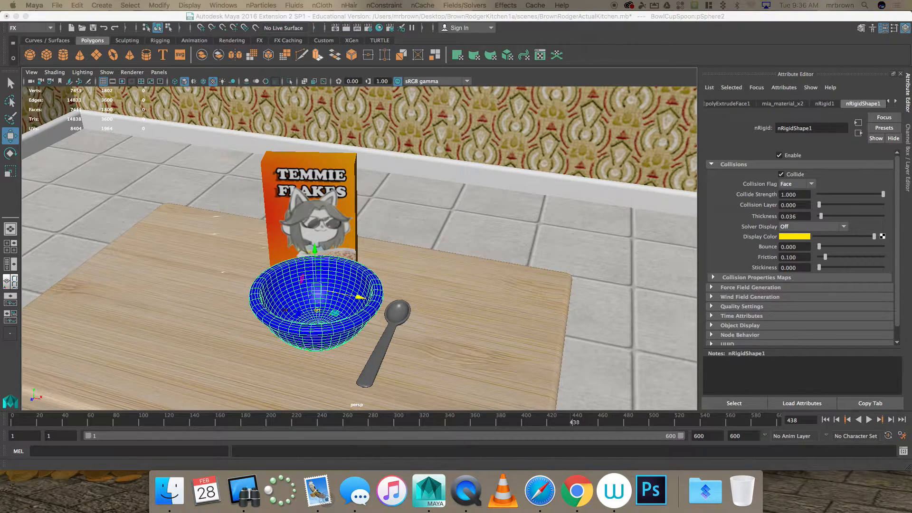
pyautogui.moveTo(525, 216); pyautogui.dragTo(622, 184)
# Examine the bowl's inner and outer walls in wireframe and textured display from several angles.
pyautogui.keyDown('alt'); pyautogui.moveTo(317, 298); pyautogui.dragTo(223, 266); pyautogui.keyUp('alt')
pyautogui.press('4')
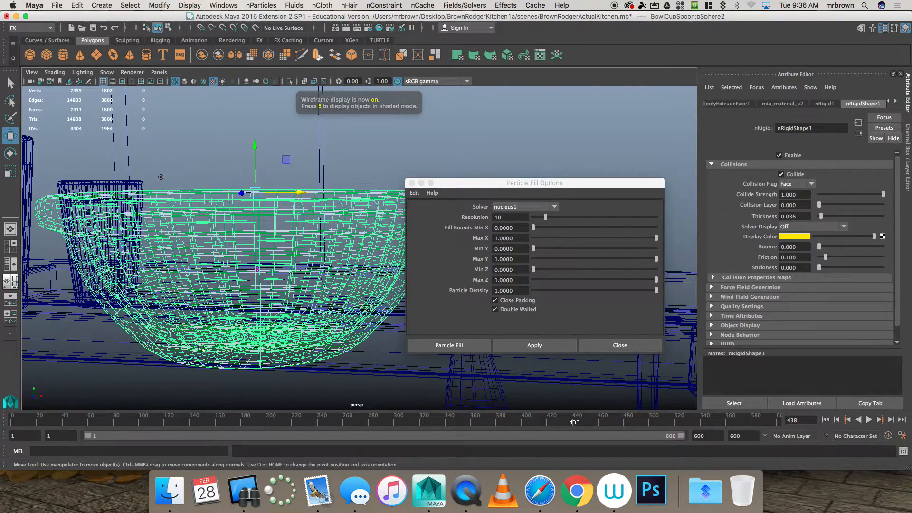
pyautogui.keyDown('alt'); pyautogui.moveTo(243, 254); pyautogui.dragTo(252, 197); pyautogui.keyUp('alt')
pyautogui.press('6')
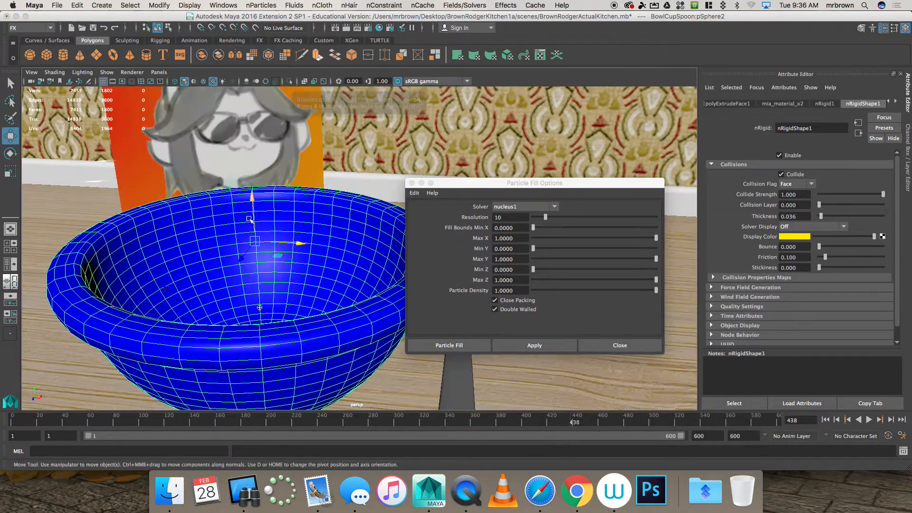
pyautogui.scroll(-5, 156, 322)
pyautogui.moveTo(209, 328)
pyautogui.keyDown('alt'); pyautogui.mouseDown()
pyautogui.moveTo(197, 296)
pyautogui.moveTo(182, 323)
pyautogui.moveTo(192, 325)
pyautogui.mouseUp(); pyautogui.keyUp('alt')
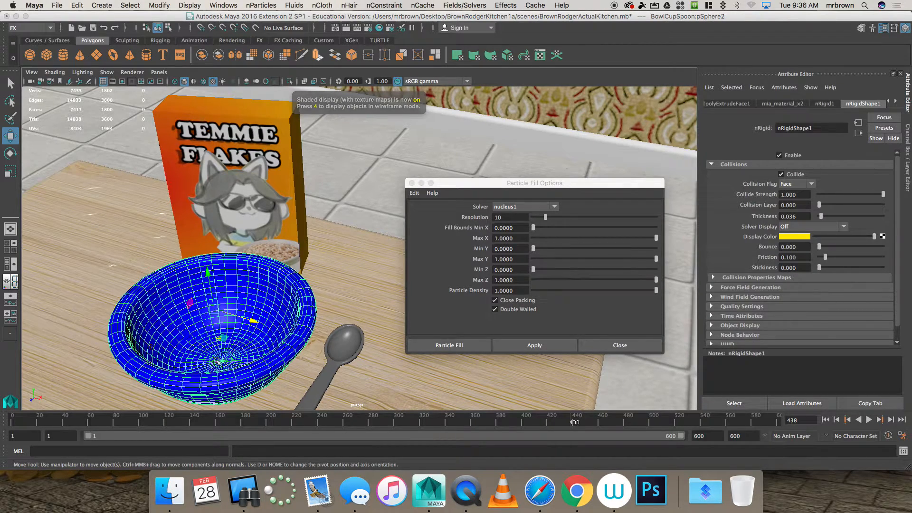
pyautogui.keyDown('alt'); pyautogui.moveTo(220, 331); pyautogui.dragTo(219, 313); pyautogui.keyUp('alt')
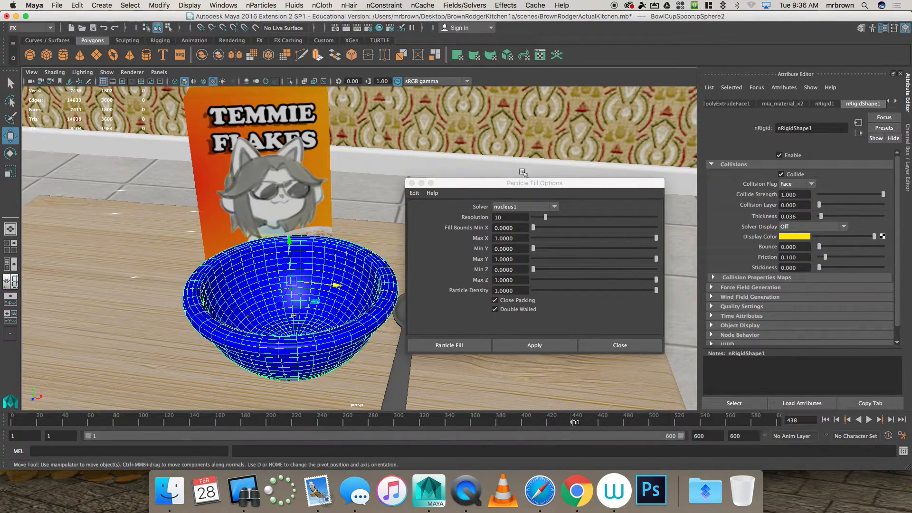
# Fill the bowl with nParticles at resolution 20, keeping Close Packing and Double Walled enabled, and close the Particle Fill options.
pyautogui.click(511, 186)
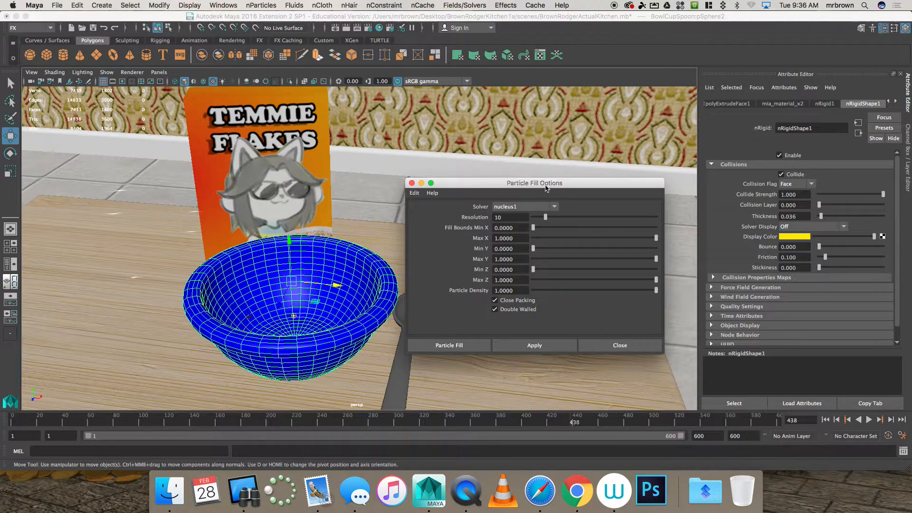
pyautogui.click(494, 310)
pyautogui.click(494, 310)
pyautogui.moveTo(545, 216); pyautogui.dragTo(557, 217)
pyautogui.click(468, 345)
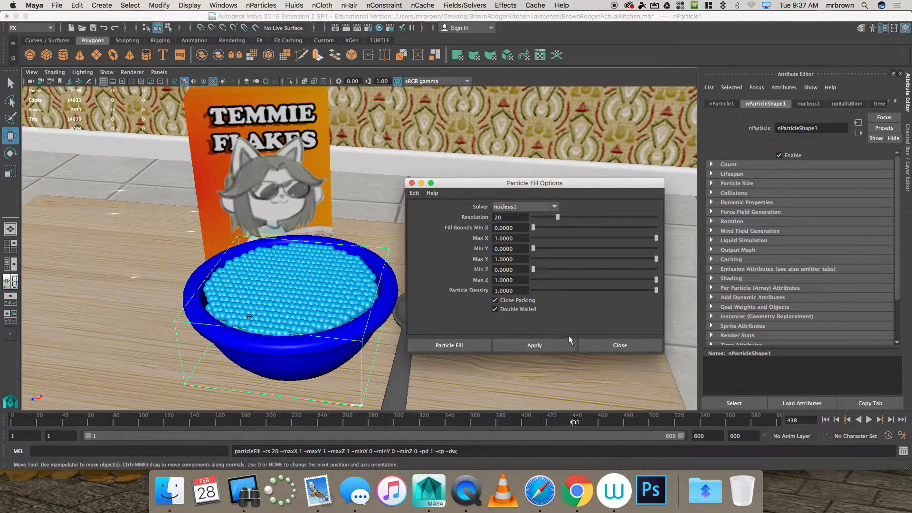
pyautogui.click(598, 345)
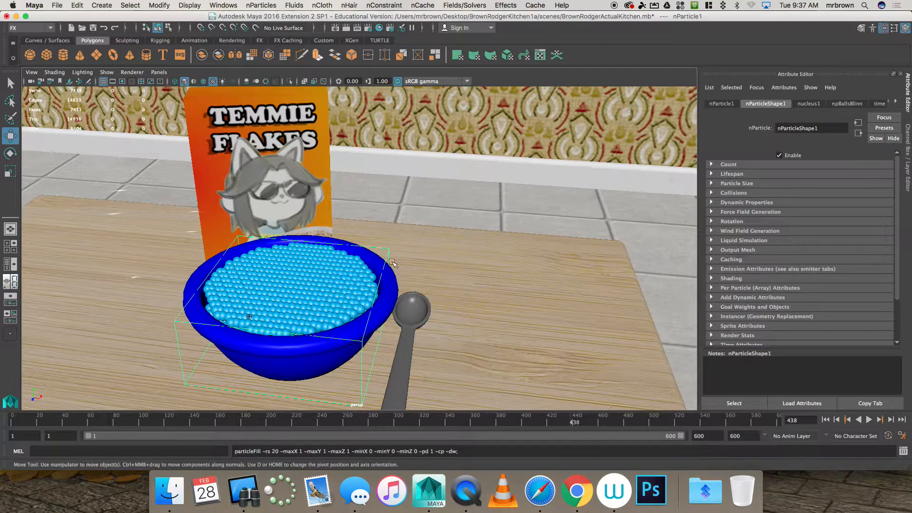
# Play the simulation from the first frame to check how the resolution 20 fill behaves, and stop playback.
pyautogui.click(825, 420)
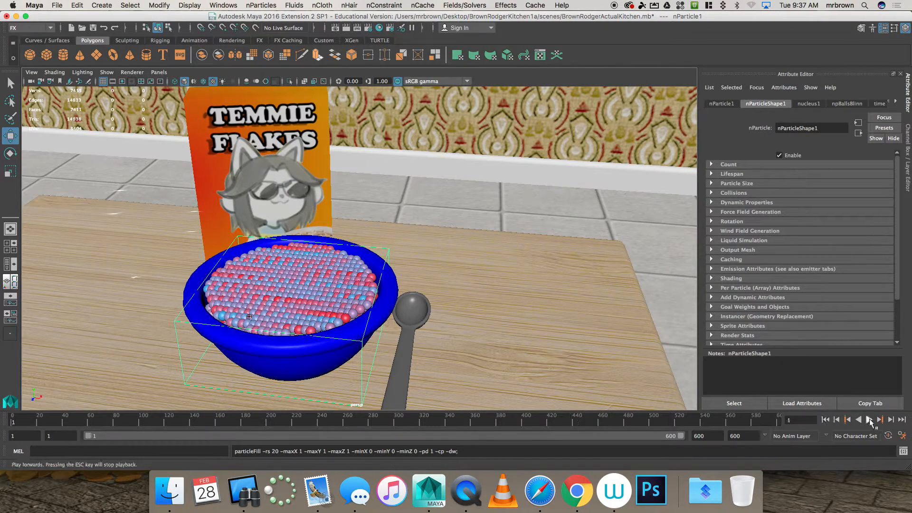
pyautogui.click(869, 419)
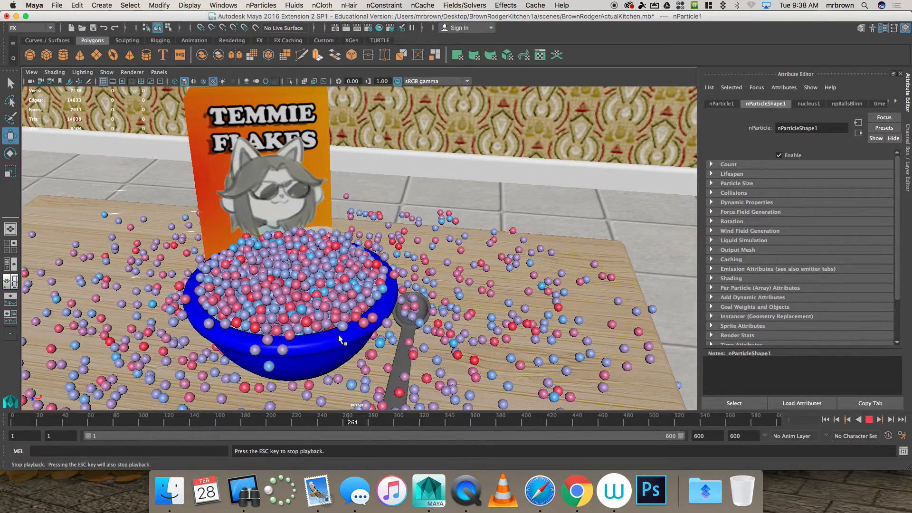
pyautogui.click(870, 422)
# Undo the resolution 20 particle fill, back to the empty selected bowl.
pyautogui.press('super+z')
pyautogui.press('super+z')
pyautogui.press('super+z')
pyautogui.press('super+z')
pyautogui.press('super+z')
pyautogui.press('super+z')
pyautogui.press('super+z')
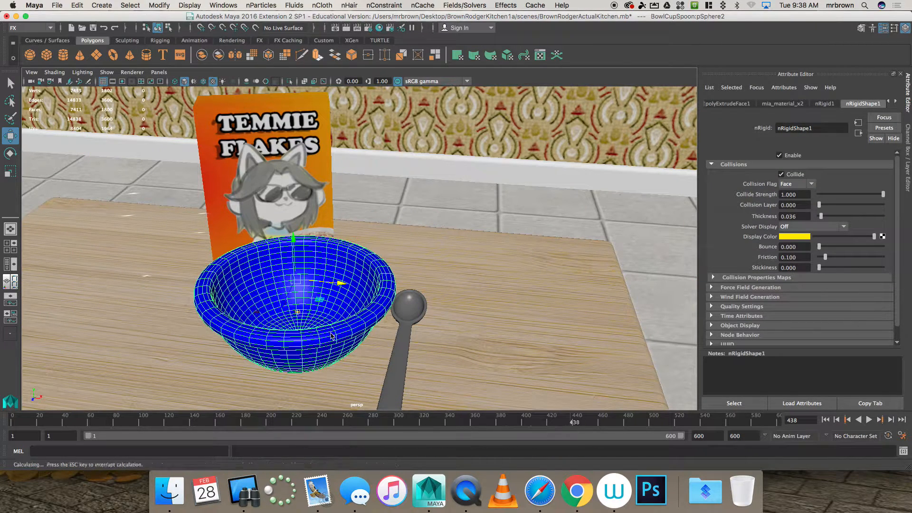
# Fill the bowl with nParticles at resolution 10 with Close Packing and Double Walled enabled, and close the options dialog.
pyautogui.click(246, 4)
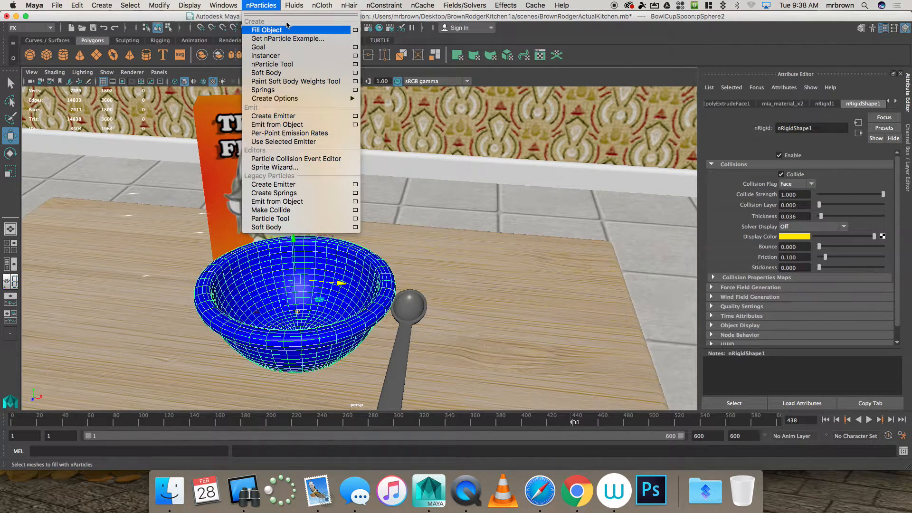
pyautogui.click(355, 30)
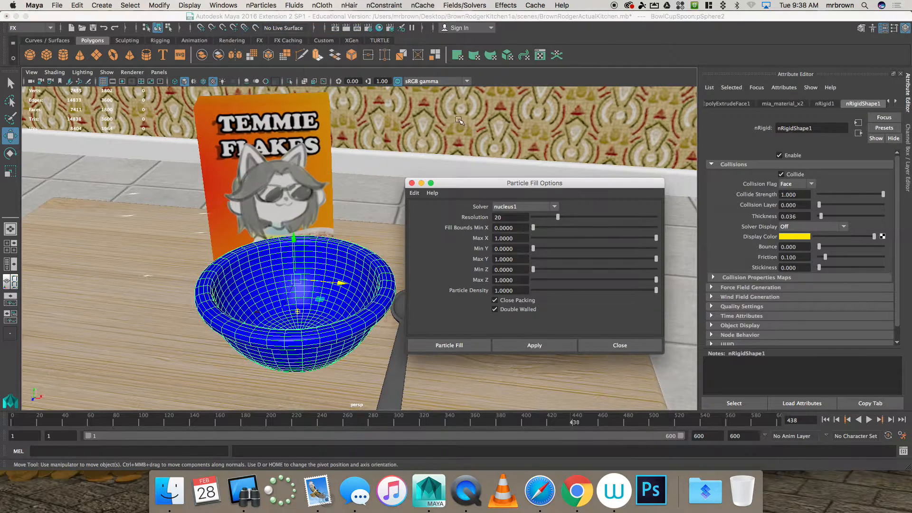
pyautogui.write('10')
pyautogui.click(462, 343)
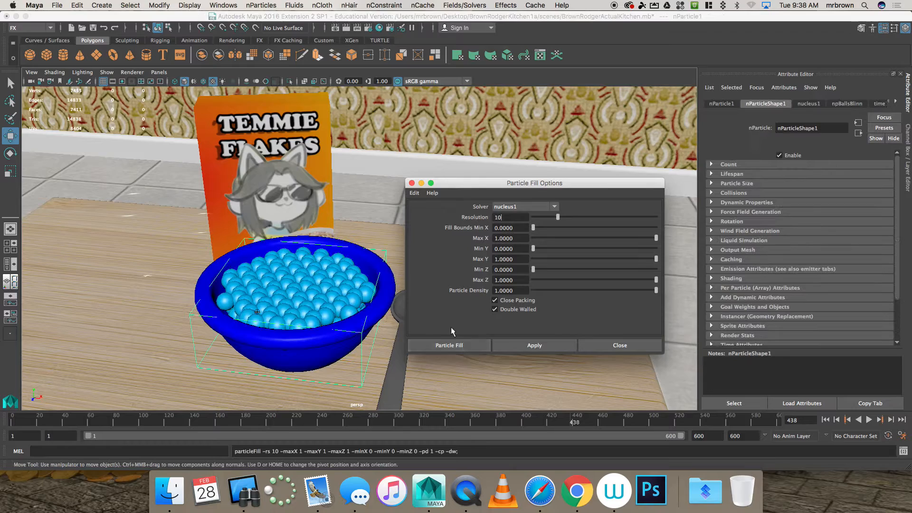
pyautogui.click(618, 345)
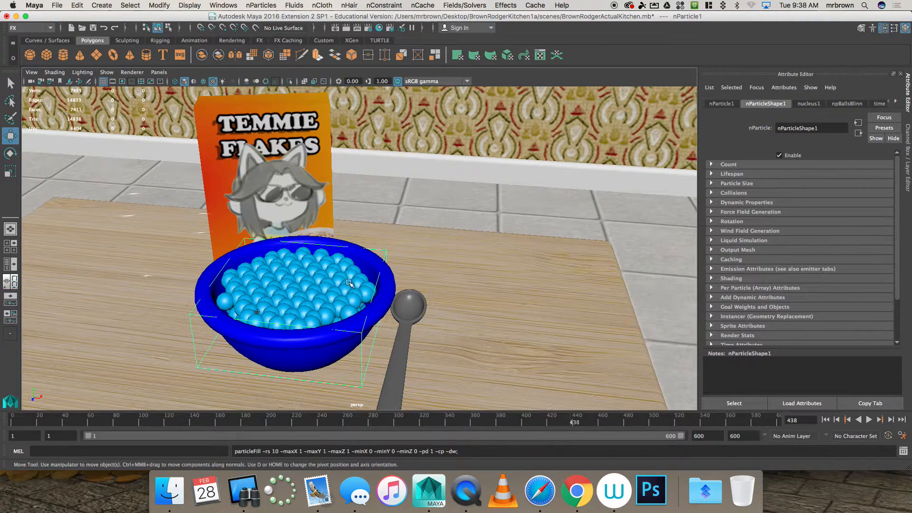
# Run the simulation from frame 1 to see how the larger particles settle in the bowl, and stop playback.
pyautogui.keyDown('alt'); pyautogui.moveTo(344, 287); pyautogui.dragTo(415, 291); pyautogui.keyUp('alt')
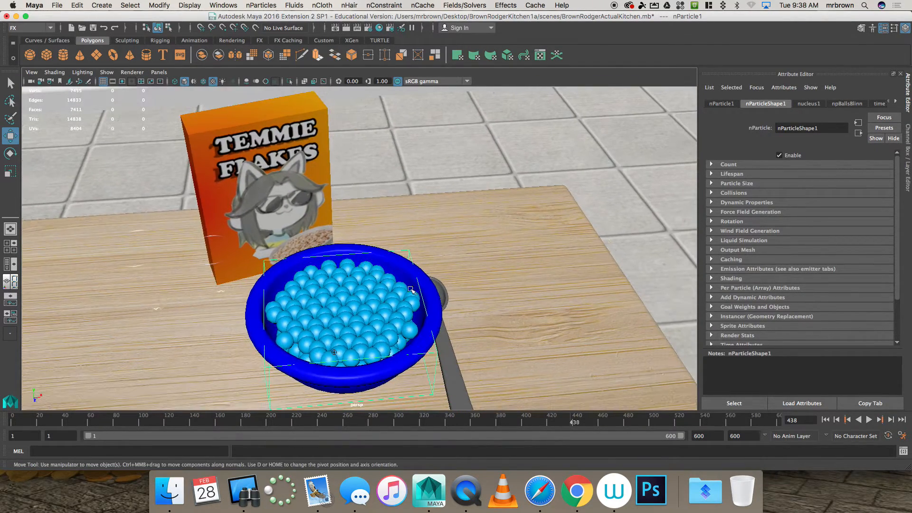
pyautogui.click(825, 419)
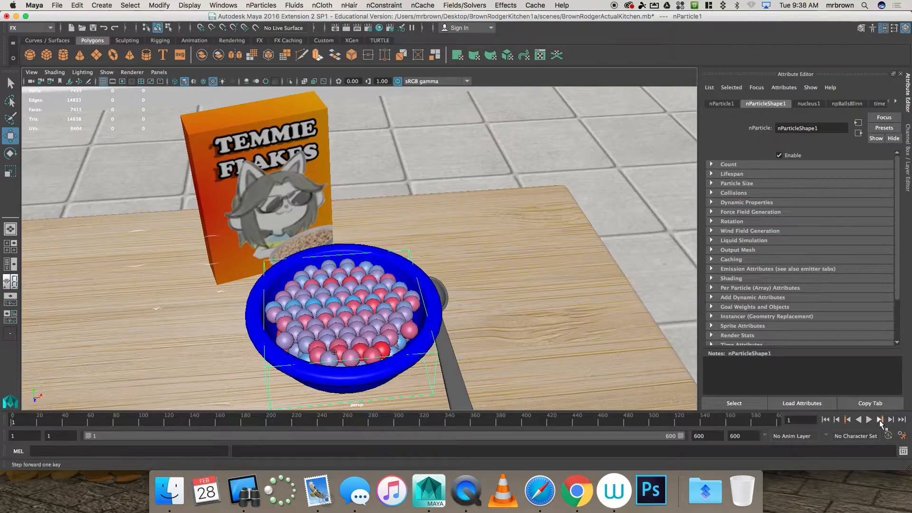
pyautogui.click(869, 420)
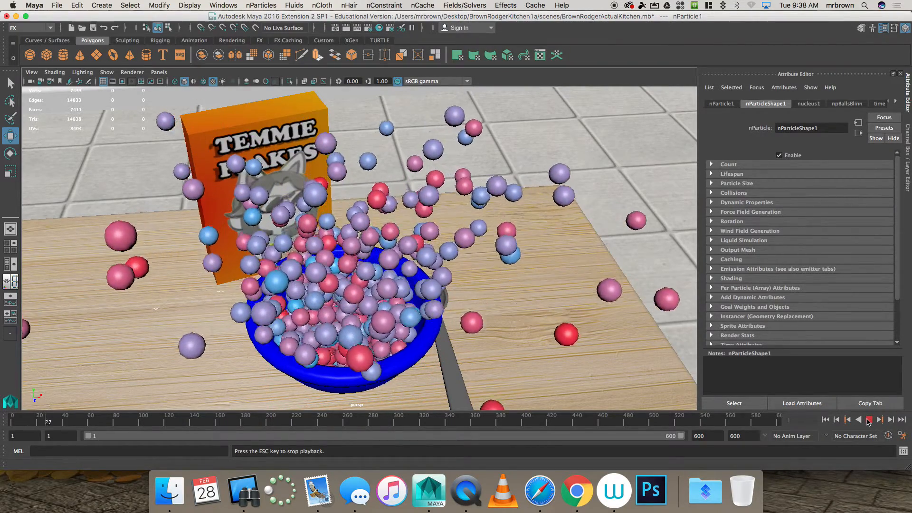
pyautogui.click(869, 420)
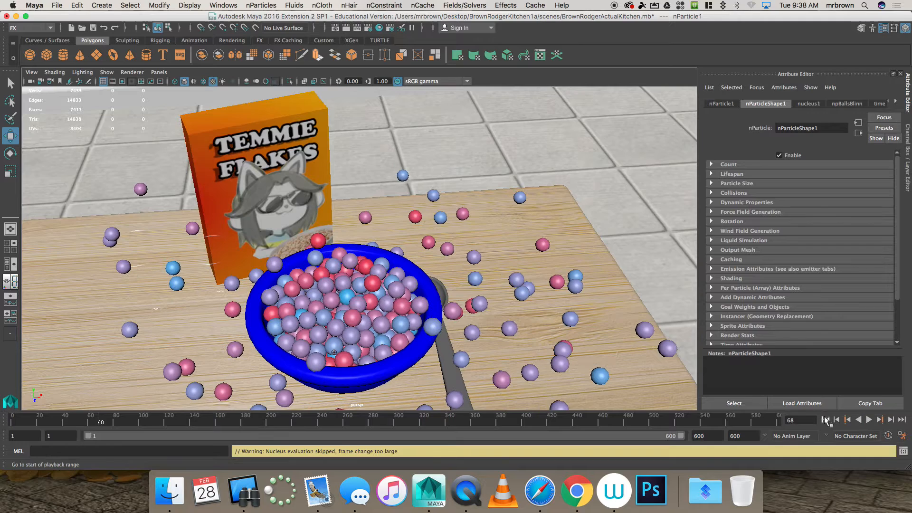
# Return to the first frame, scale the bowl up slightly around the particles, and test the simulation with a short playback.
pyautogui.click(825, 419)
pyautogui.click(447, 313)
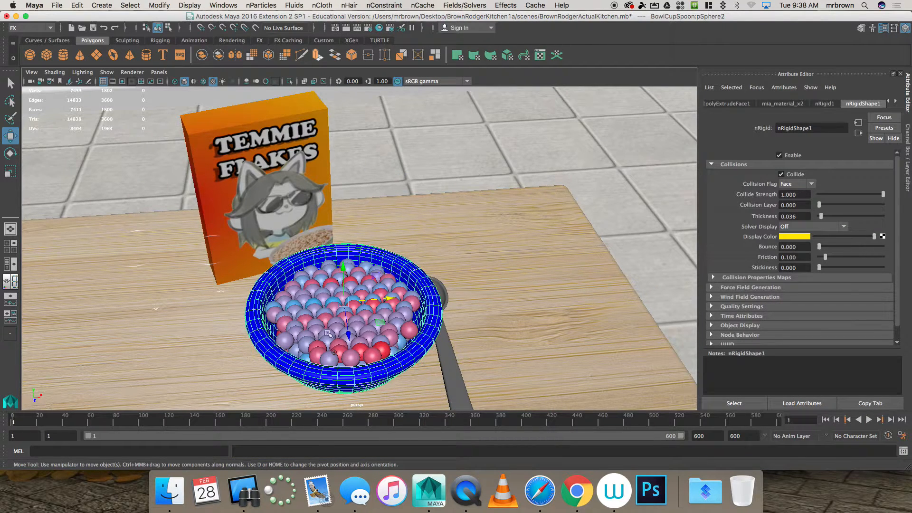
pyautogui.press('r')
pyautogui.moveTo(342, 304); pyautogui.dragTo(351, 305)
pyautogui.click(869, 419)
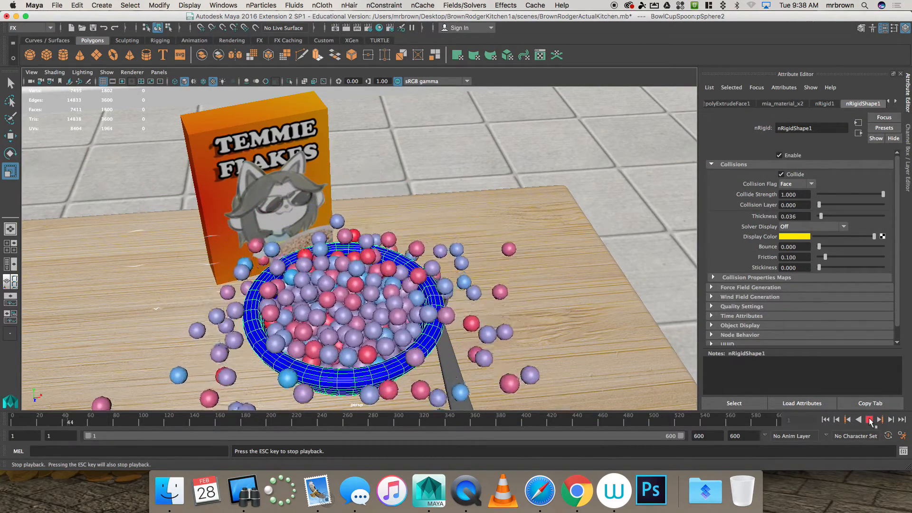
pyautogui.click(868, 420)
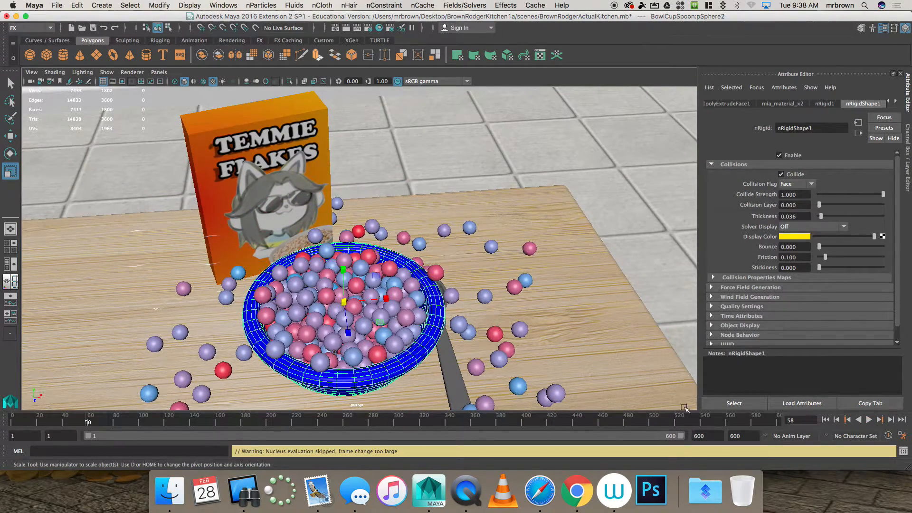
# Return to the first frame, enlarge the bowl further to a uniform scale of about 2.908, and examine the particles during a longer playback.
pyautogui.click(825, 420)
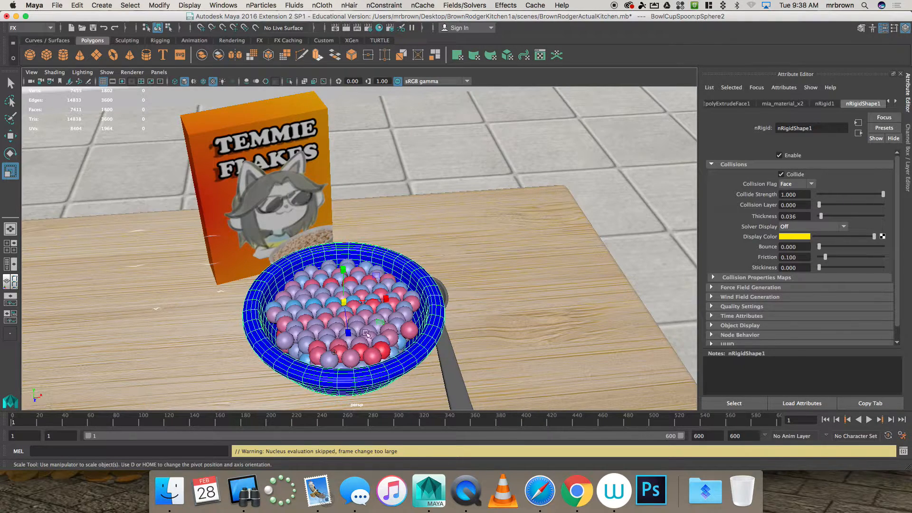
pyautogui.moveTo(350, 306); pyautogui.dragTo(357, 303)
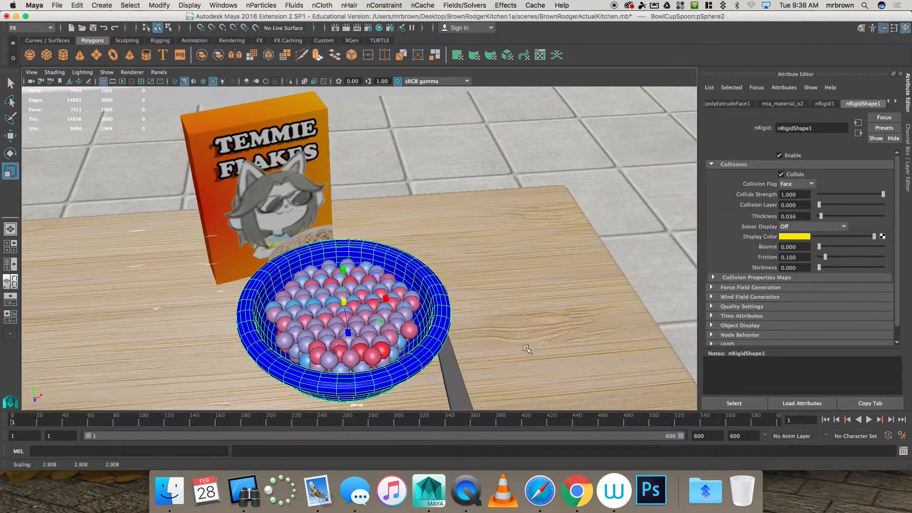
pyautogui.click(868, 419)
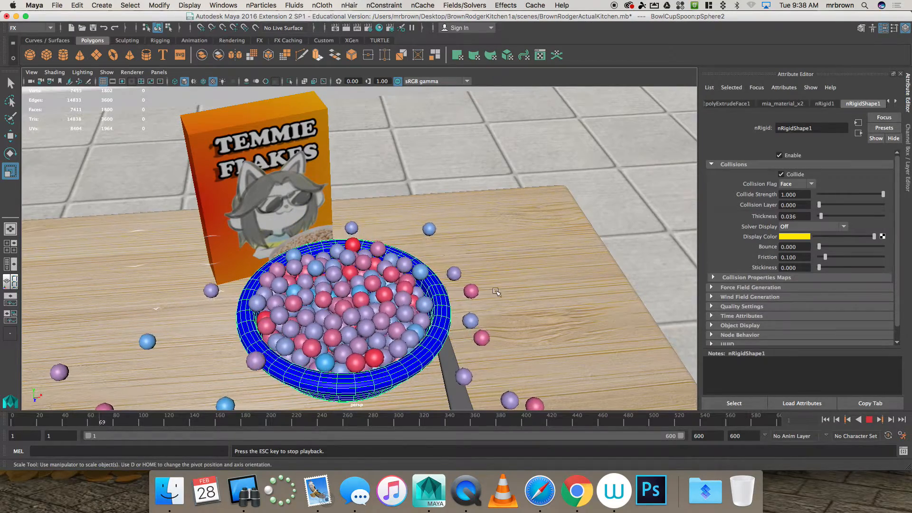
pyautogui.keyDown('alt'); pyautogui.moveTo(496, 292); pyautogui.dragTo(524, 277); pyautogui.keyUp('alt')
pyautogui.scroll(2, 523, 277)
pyautogui.keyDown('alt'); pyautogui.moveTo(384, 268); pyautogui.dragTo(415, 282, button='middle'); pyautogui.keyUp('alt')
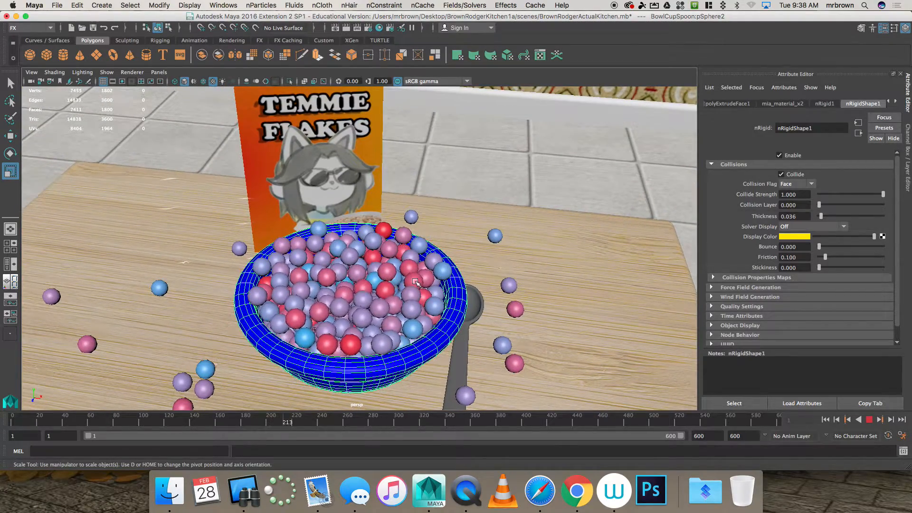
pyautogui.press('Escape')
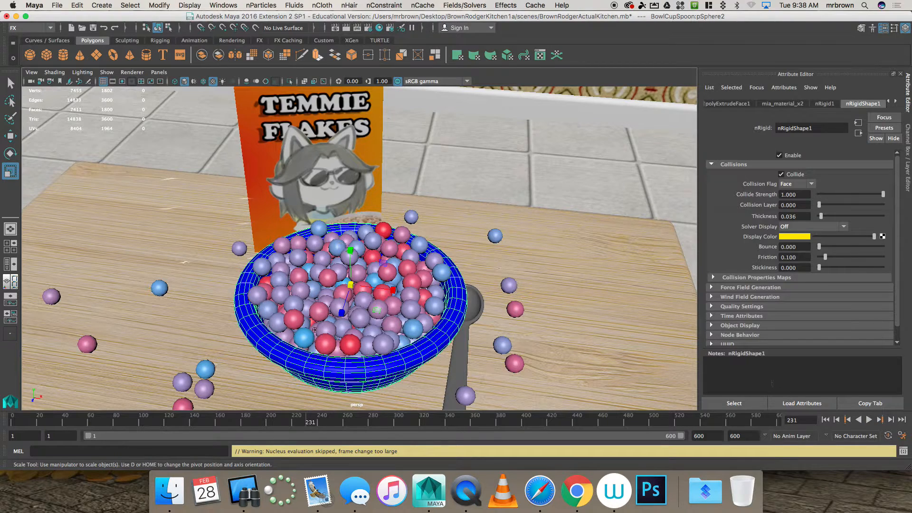
# Return to the first frame and undo both bowl enlargements and the close-packed resolution 10 particle fill.
pyautogui.click(825, 420)
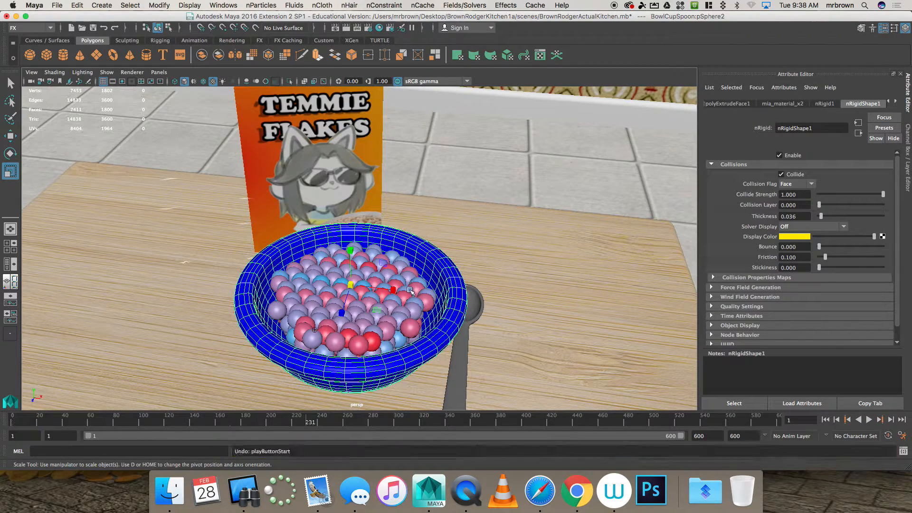
pyautogui.press('z')
pyautogui.press('z')
pyautogui.press('z')
pyautogui.press('z')
pyautogui.press('z')
pyautogui.press('z')
pyautogui.press('z')
pyautogui.press('z')
pyautogui.press('z')
pyautogui.press('z')
pyautogui.press('z')
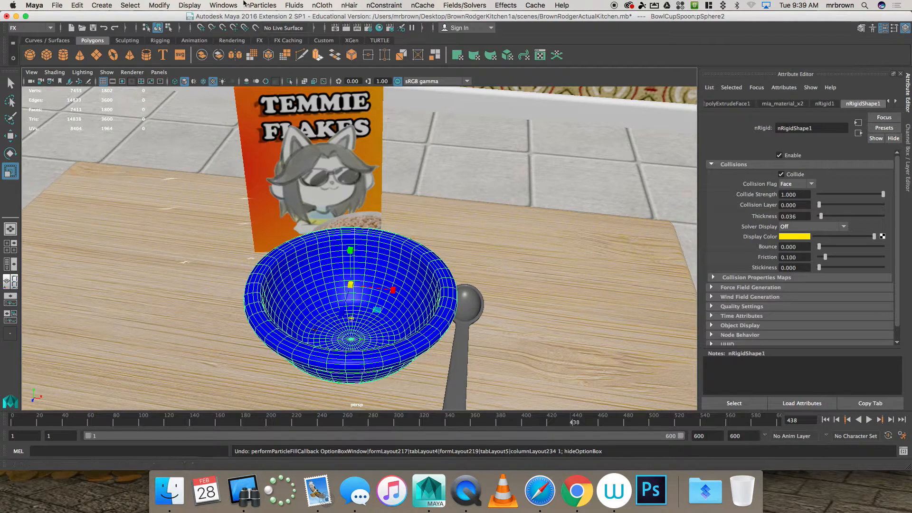
# Fill the bowl with nParticles at resolution 10 with Close Packing disabled and Double Walled enabled.
pyautogui.click(261, 5)
pyautogui.click(356, 30)
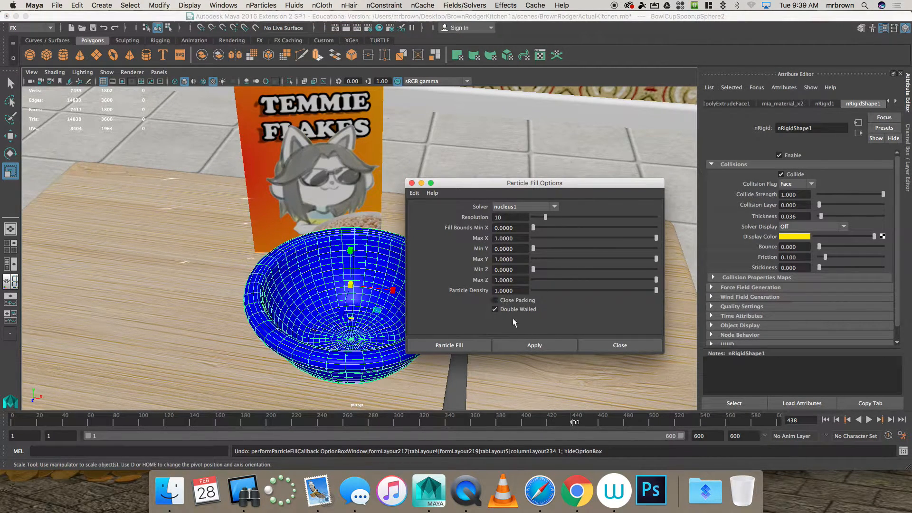
pyautogui.click(472, 342)
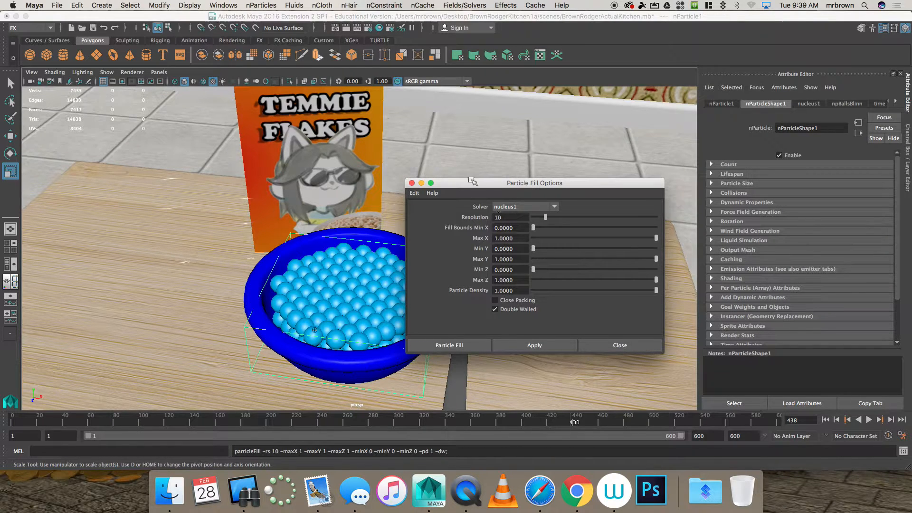
# Move the fill options clear of the bowl, simulate from the first frame to about frame 131, and close the options dialog.
pyautogui.moveTo(472, 180); pyautogui.dragTo(566, 155)
pyautogui.click(825, 420)
pyautogui.click(867, 419)
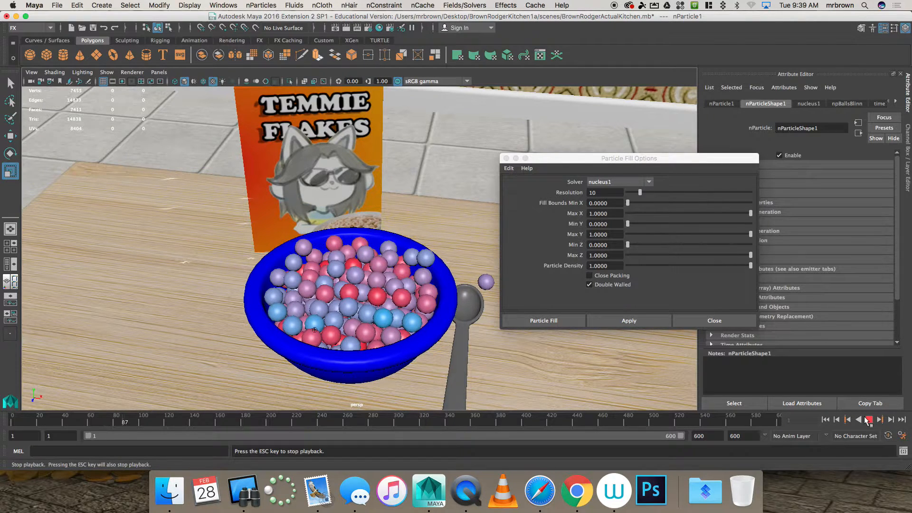
pyautogui.click(868, 419)
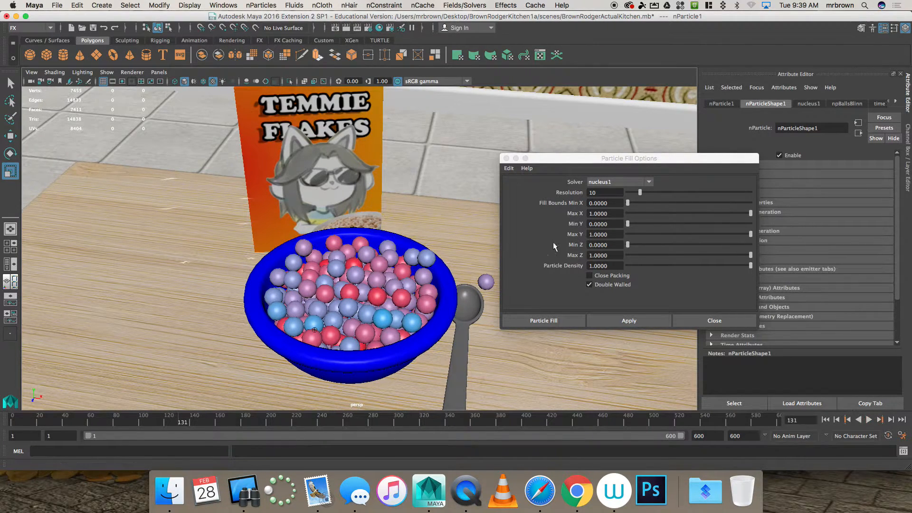
pyautogui.click(713, 321)
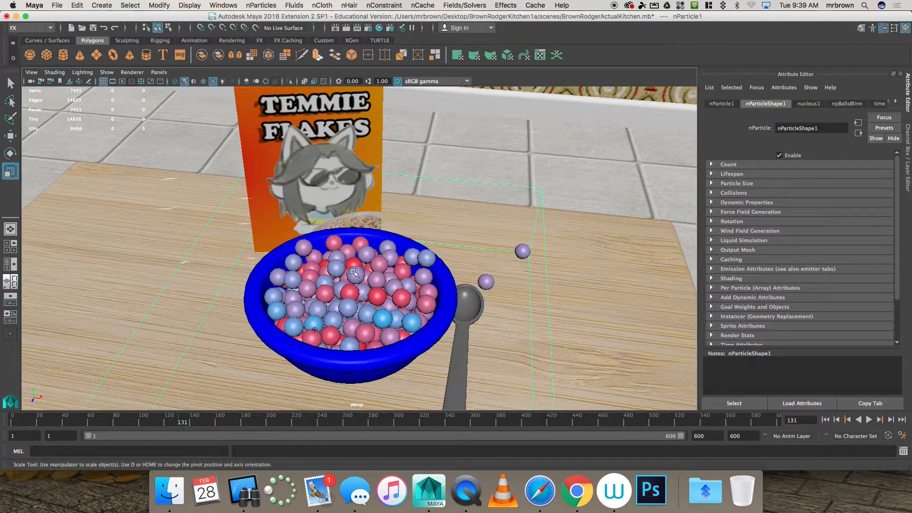
# Remove the blue entry from the nParticle shape's shading color ramp so the cereal particles are entirely red.
pyautogui.scroll(-6, 354, 273)
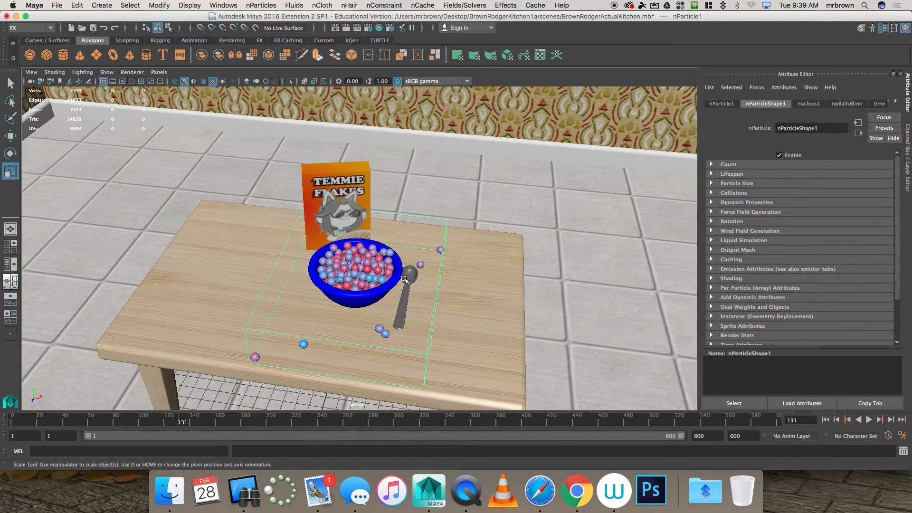
pyautogui.click(583, 279)
pyautogui.click(369, 266)
pyautogui.click(847, 103)
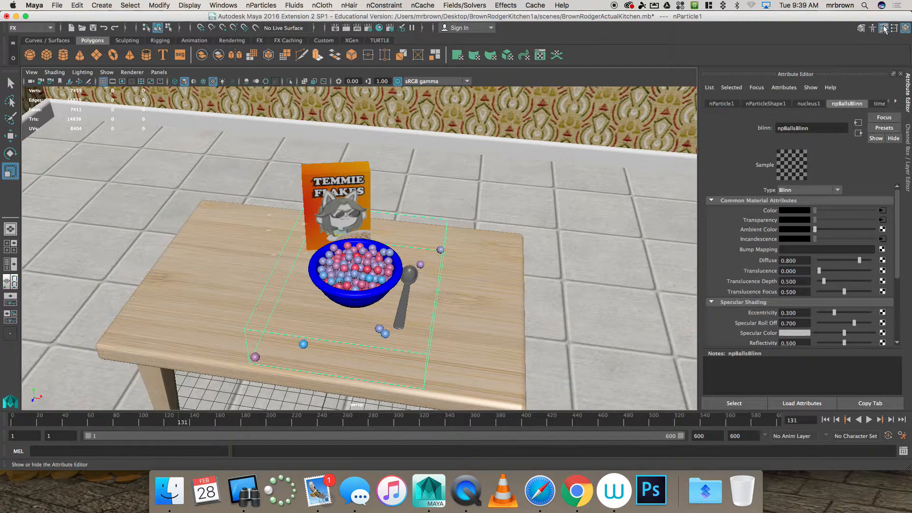
pyautogui.click(768, 104)
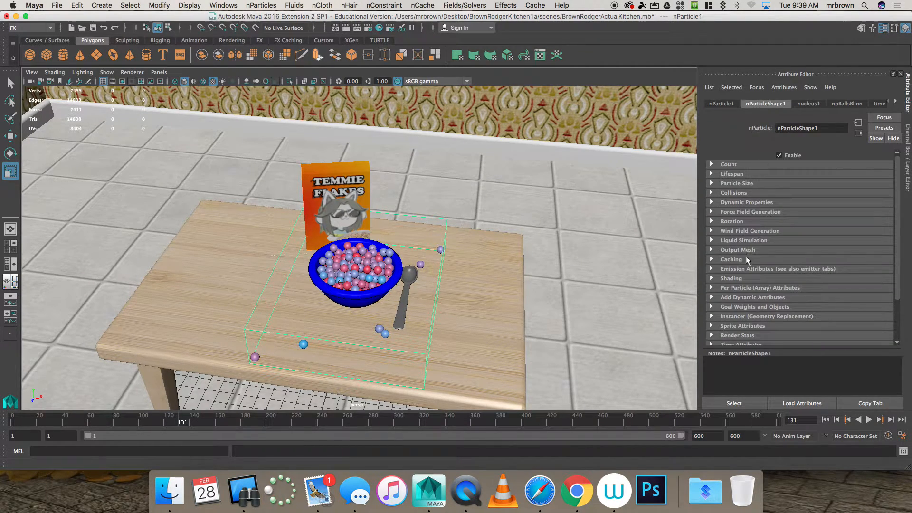
pyautogui.click(718, 278)
pyautogui.scroll(-5, 740, 270)
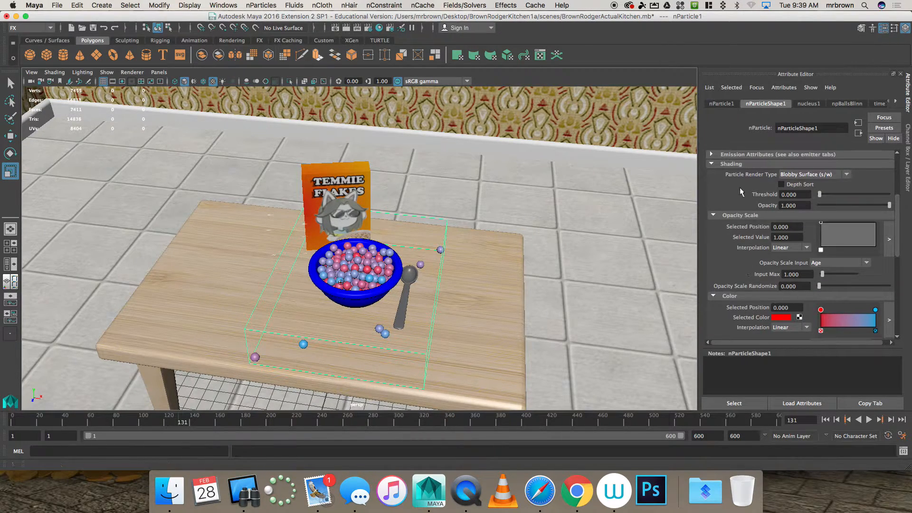
pyautogui.scroll(-4, 743, 282)
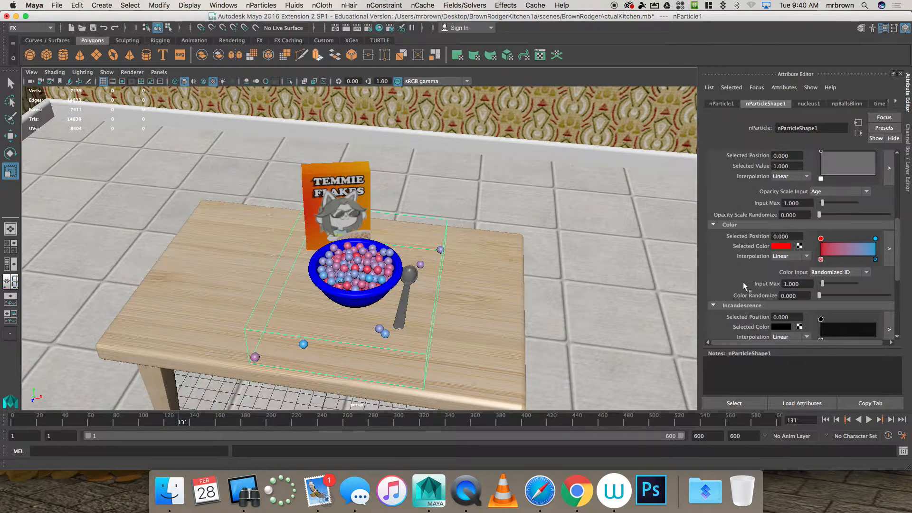
pyautogui.click(875, 259)
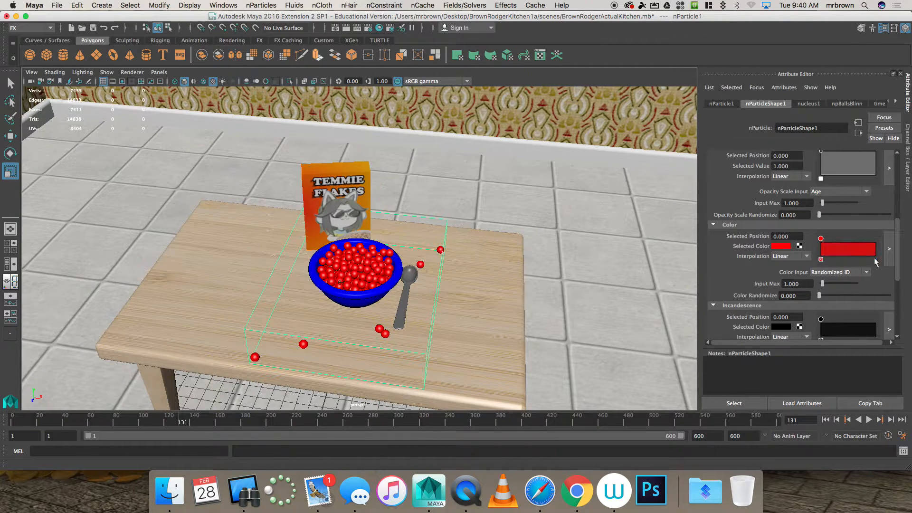
# Add a cyan entry at about position 0.704 to the nParticle shape's shading color ramp.
pyautogui.click(835, 252)
pyautogui.moveTo(835, 243); pyautogui.dragTo(861, 241)
pyautogui.click(779, 246)
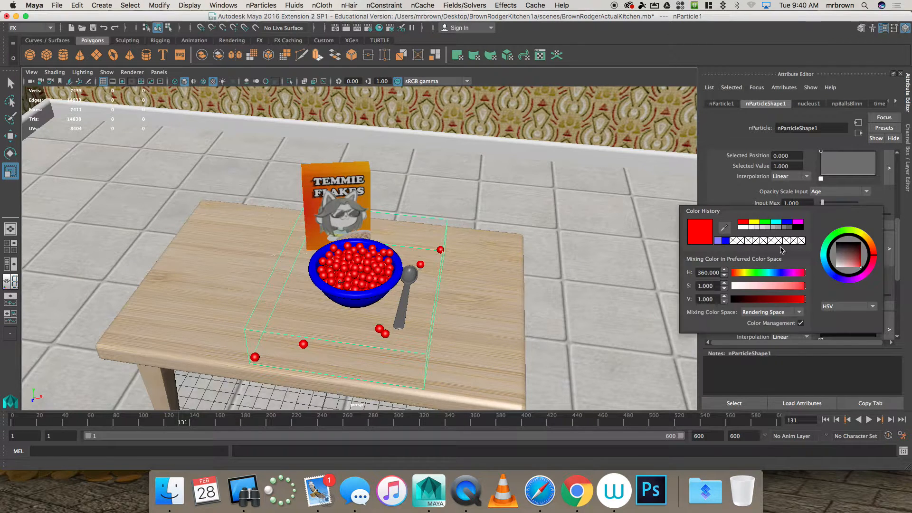
pyautogui.click(775, 227)
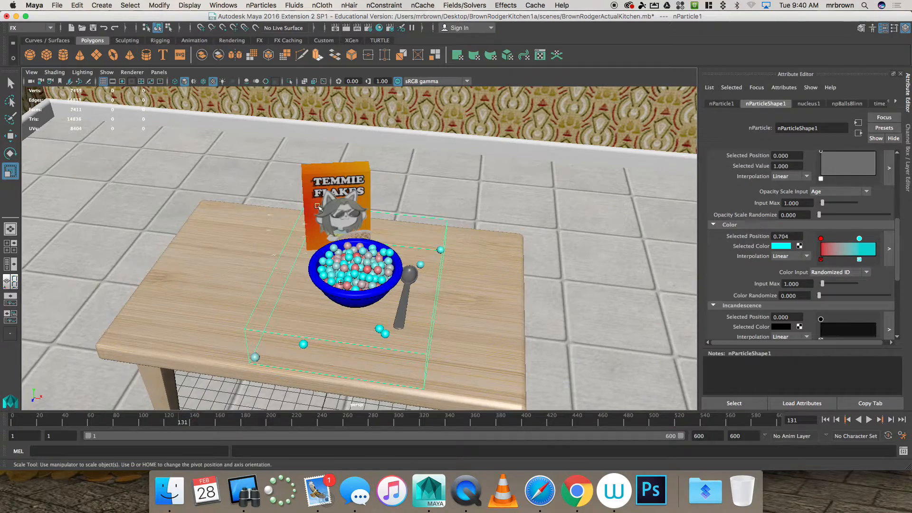
pyautogui.scroll(5, 334, 202)
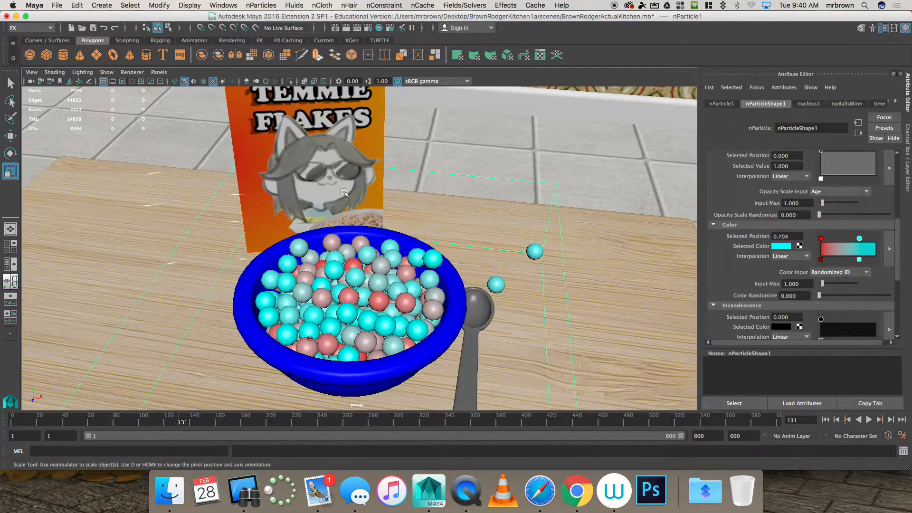
pyautogui.scroll(-4, 308, 181)
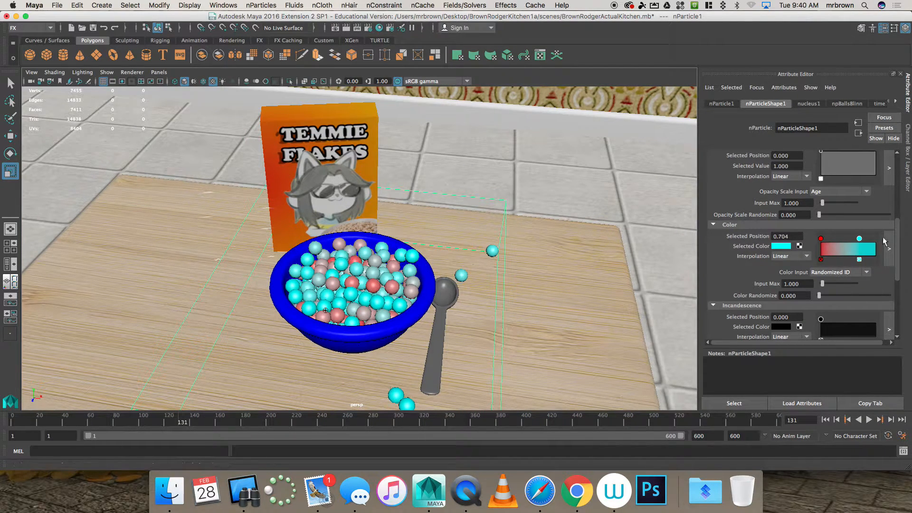
# Recolor the ramp's red entry yellow and slide the yellow and cyan entries together at about position 0.243, with cyan covering the larger part.
pyautogui.click(820, 239)
pyautogui.click(781, 247)
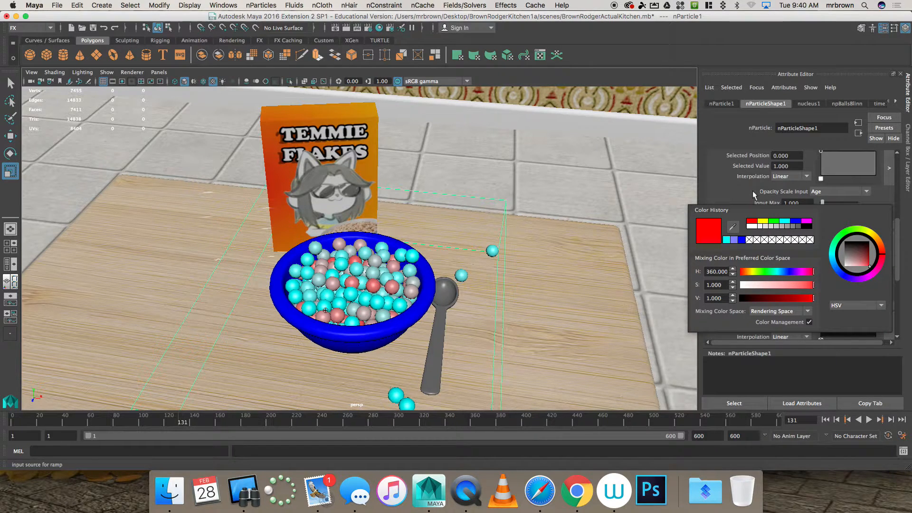
pyautogui.click(762, 220)
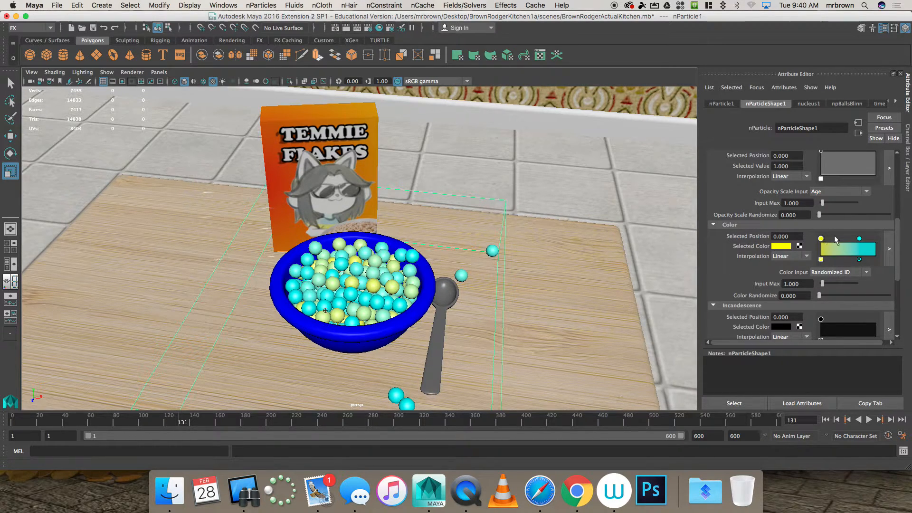
pyautogui.moveTo(836, 239); pyautogui.dragTo(837, 237)
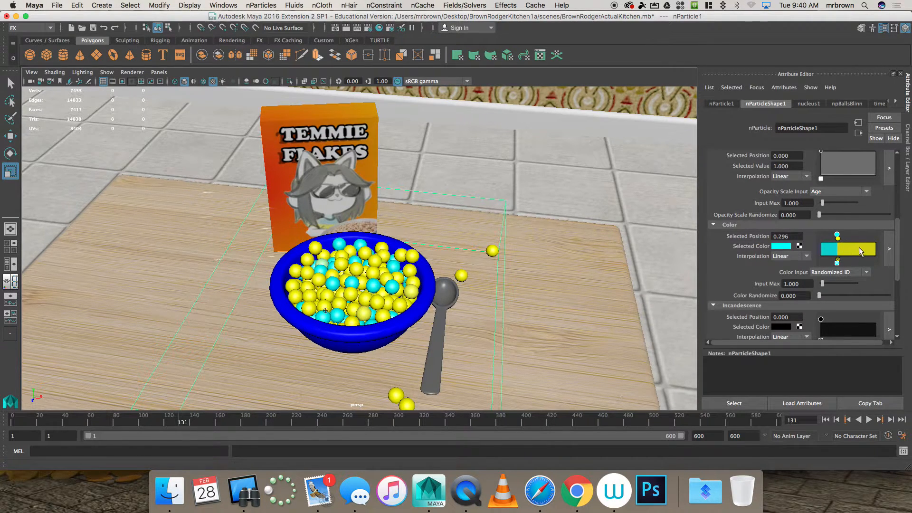
pyautogui.moveTo(837, 236)
pyautogui.mouseDown()
pyautogui.moveTo(859, 238)
pyautogui.moveTo(835, 238)
pyautogui.mouseUp()
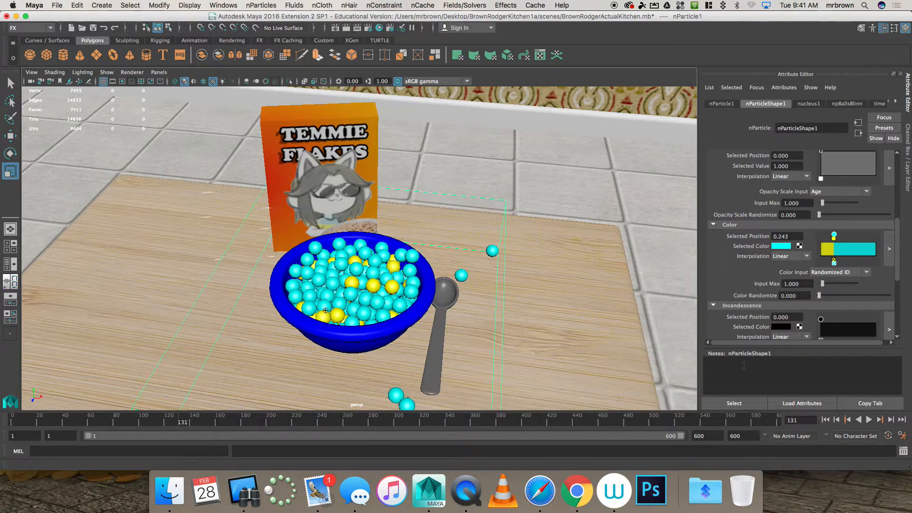
# Replay the particle simulation from the first frame to about frame 126, test-render that frame with mental ray, and close the render.
pyautogui.click(825, 419)
pyautogui.click(869, 419)
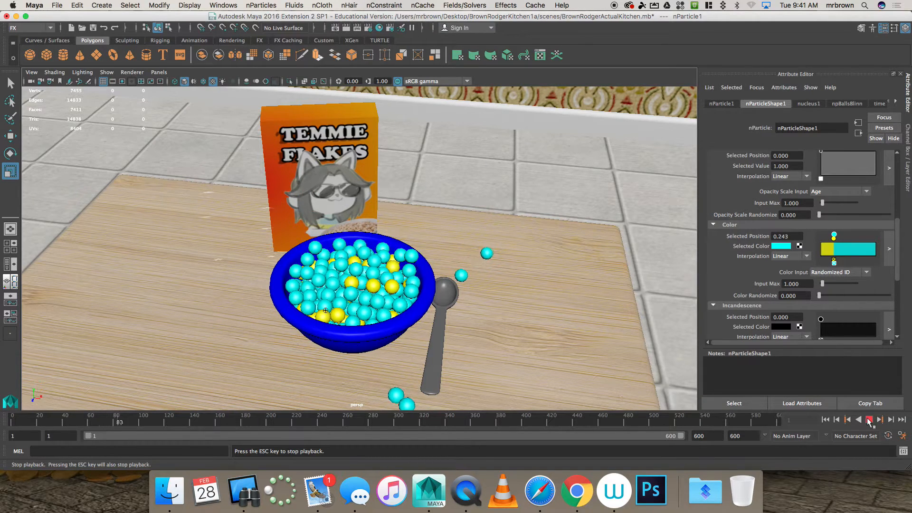
pyautogui.click(869, 419)
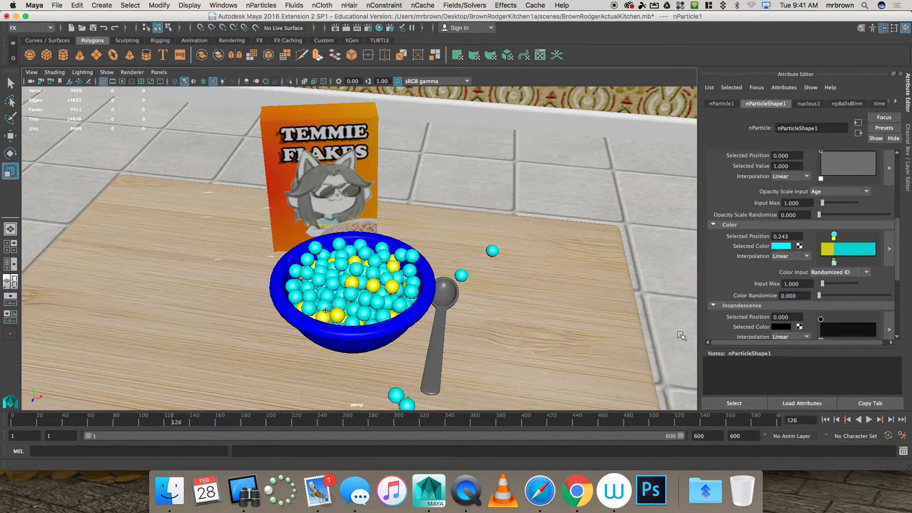
pyautogui.scroll(-1, 424, 223)
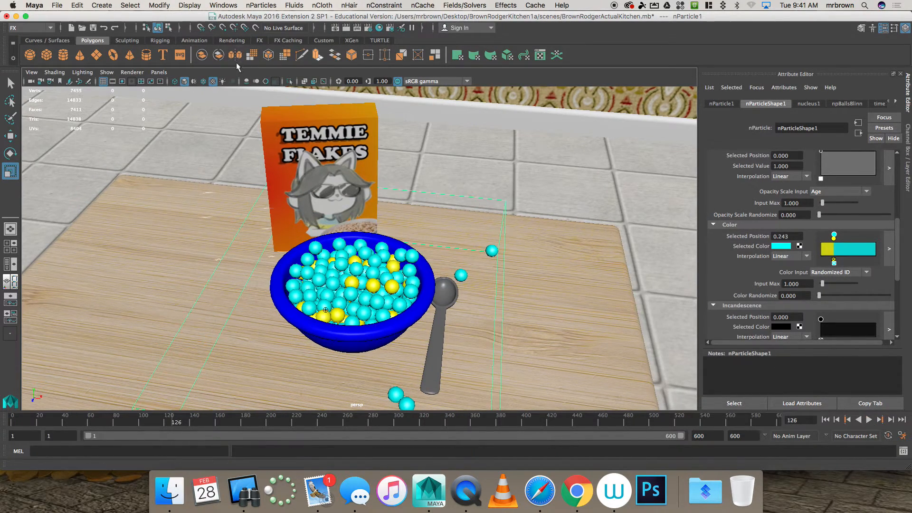
pyautogui.click(345, 28)
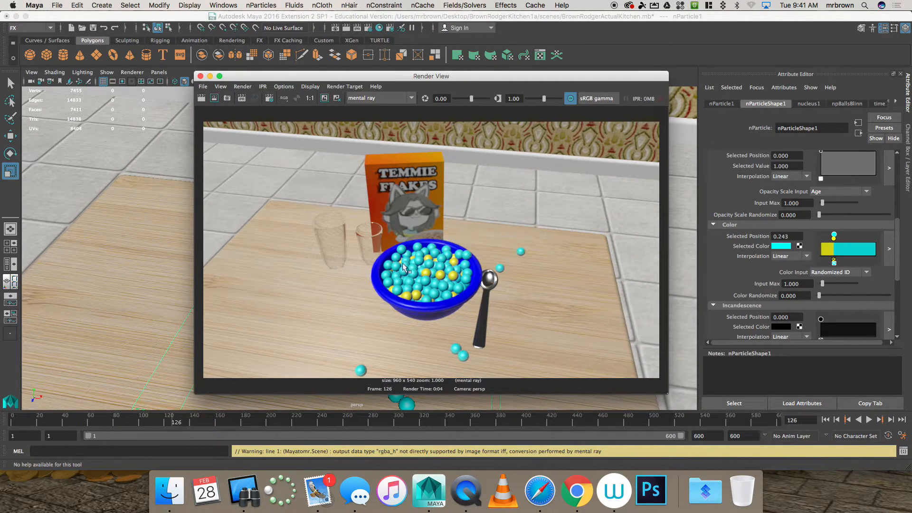
pyautogui.click(200, 76)
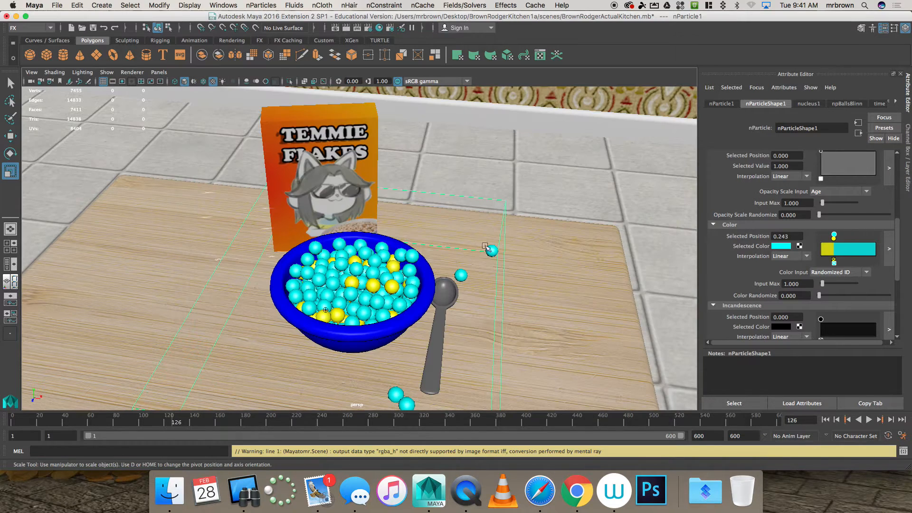
# Change the npBallsBlinn particle material's type to Lambert and render the current frame again with mental ray.
pyautogui.click(847, 103)
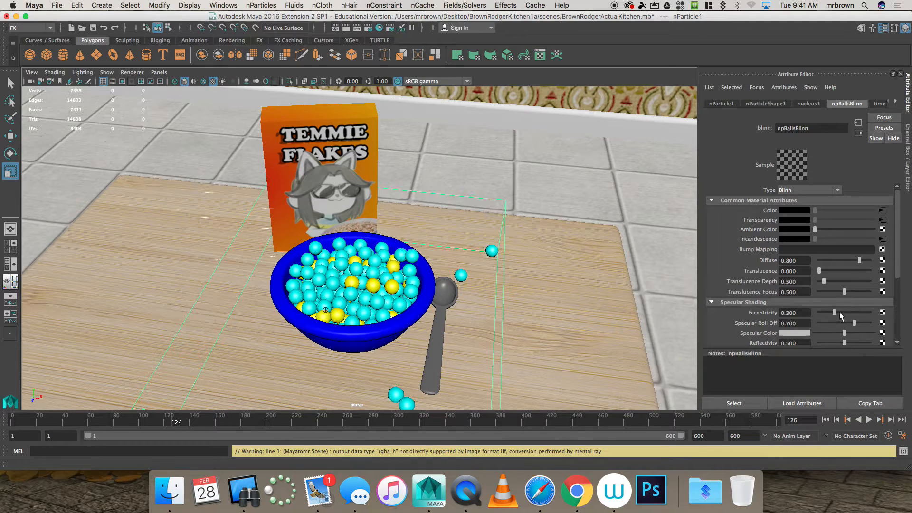
pyautogui.click(826, 191)
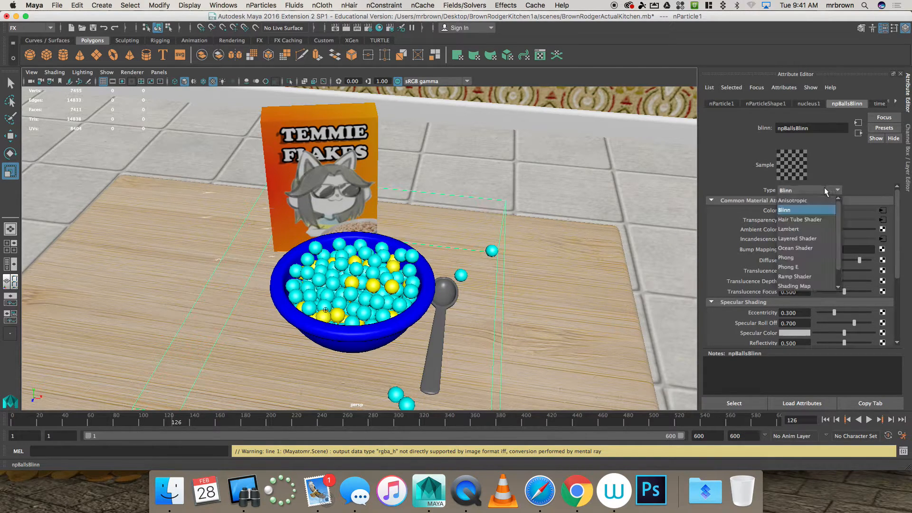
pyautogui.click(810, 229)
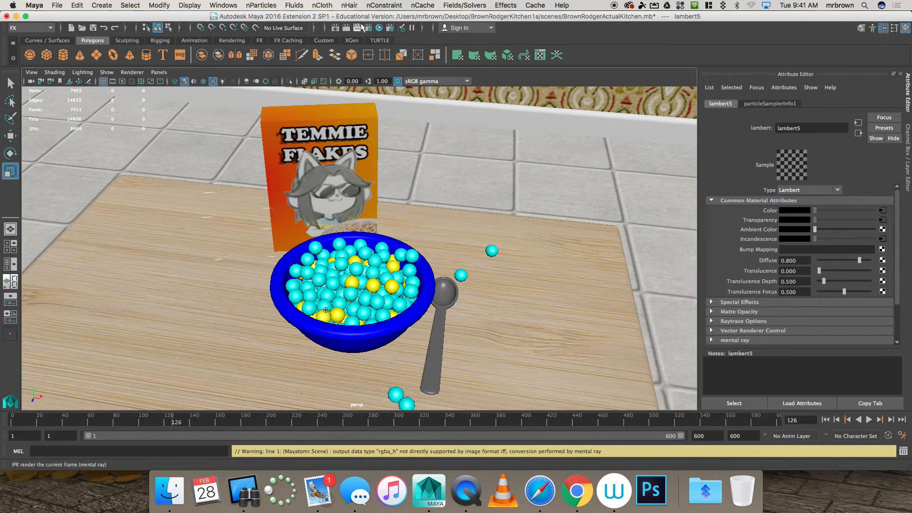
pyautogui.click(346, 29)
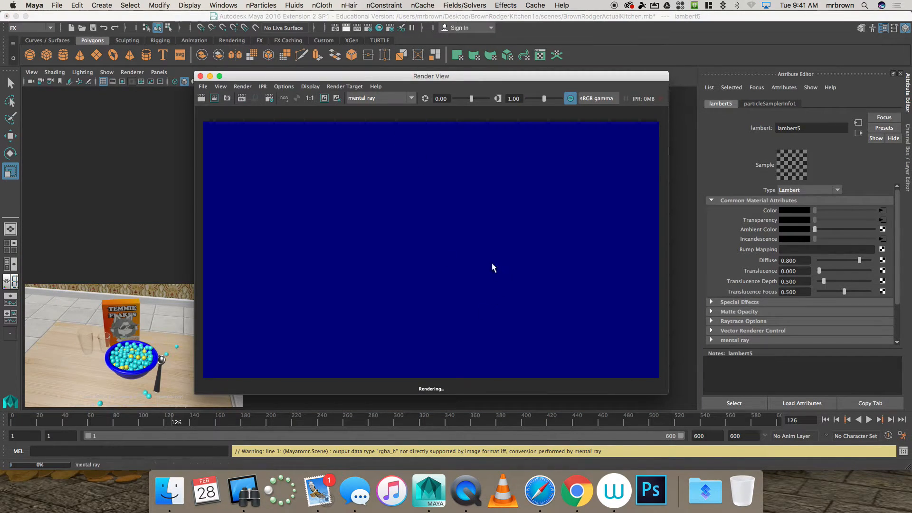